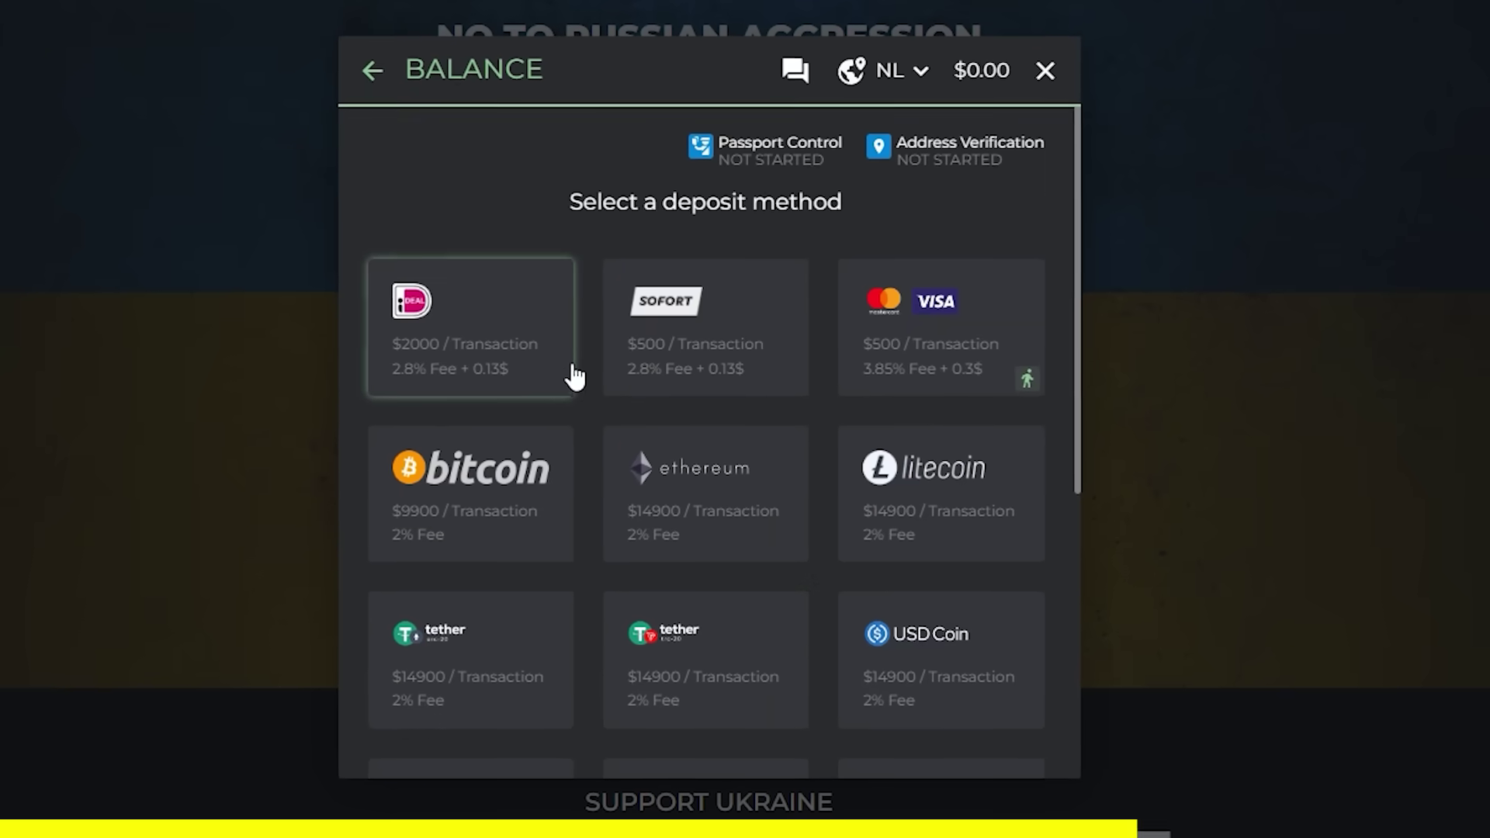
# Scroll down through the deposit methods on the DMarket Balance page
pyautogui.scroll(-4, 579, 365)
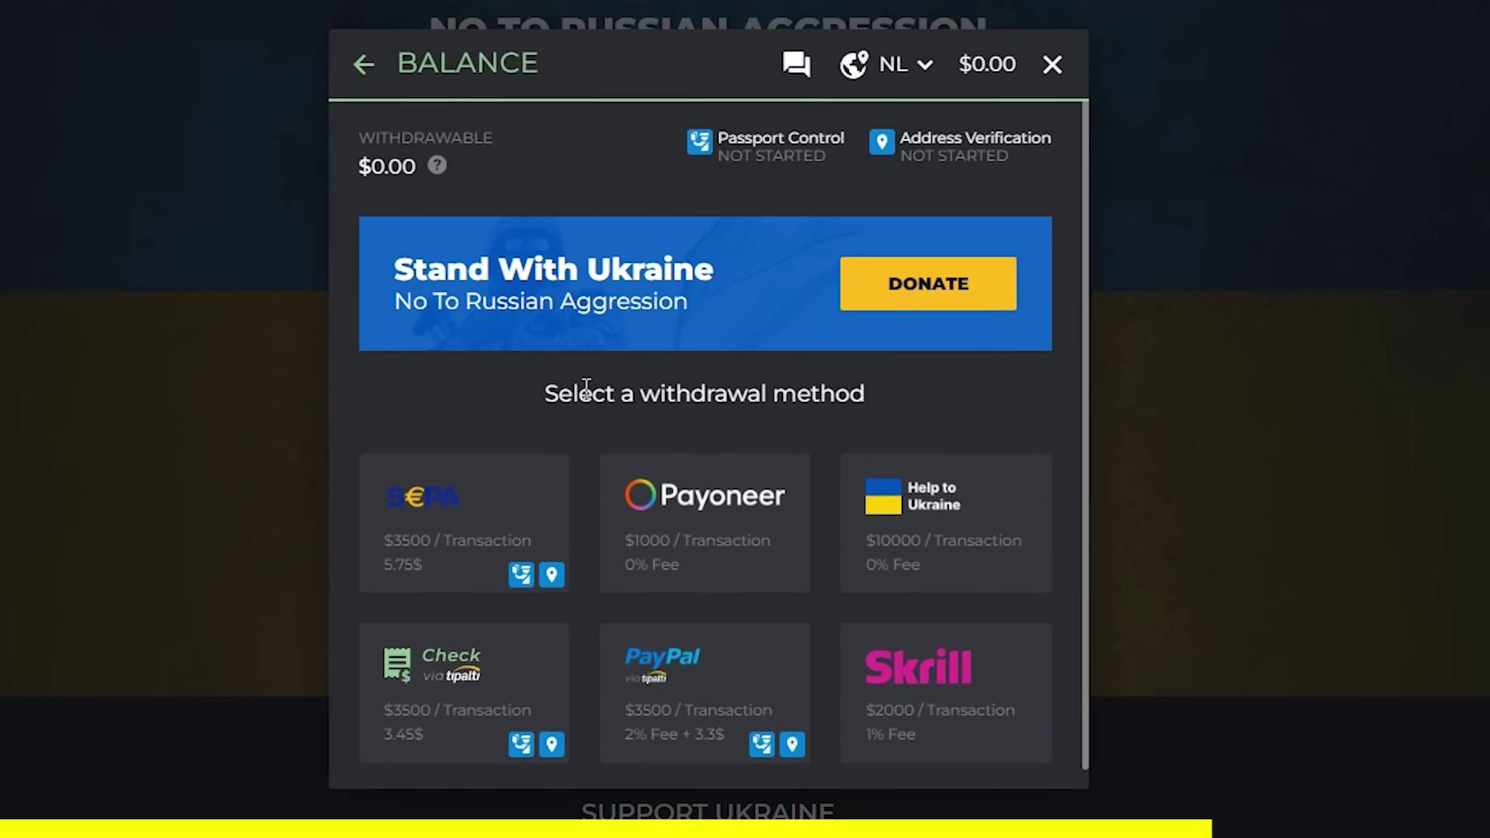
pyautogui.scroll(-1, 586, 466)
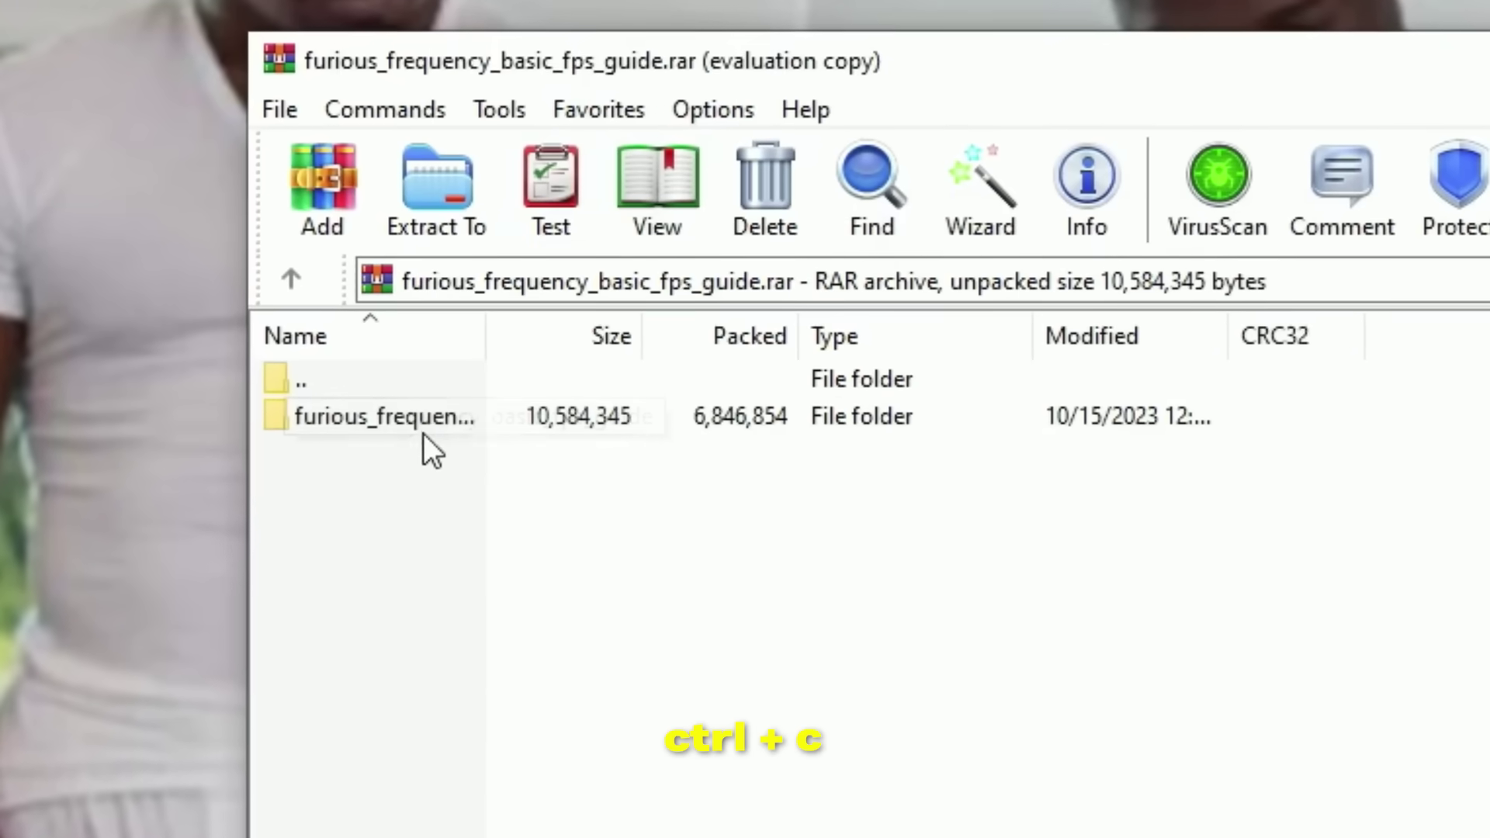
# Select the furious_frequency_basic_fps_guide folder inside the WinRAR archive
pyautogui.click(422, 426)
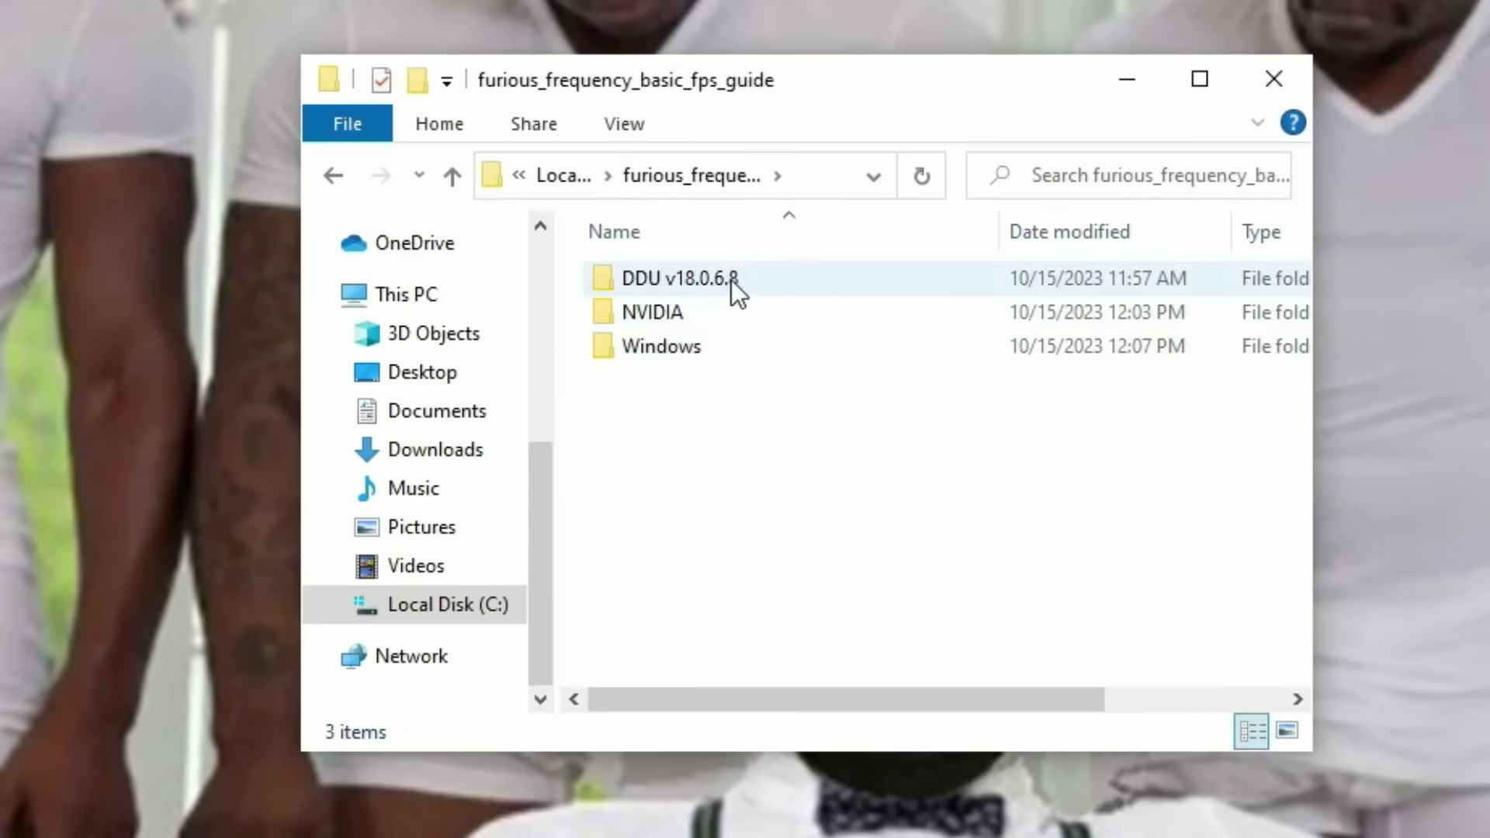
# Launch System Restore from the guide's Windows folder and create a restore point named 'frequencylikesfurryporn'
pyautogui.doubleClick(691, 351)
pyautogui.doubleClick(668, 448)
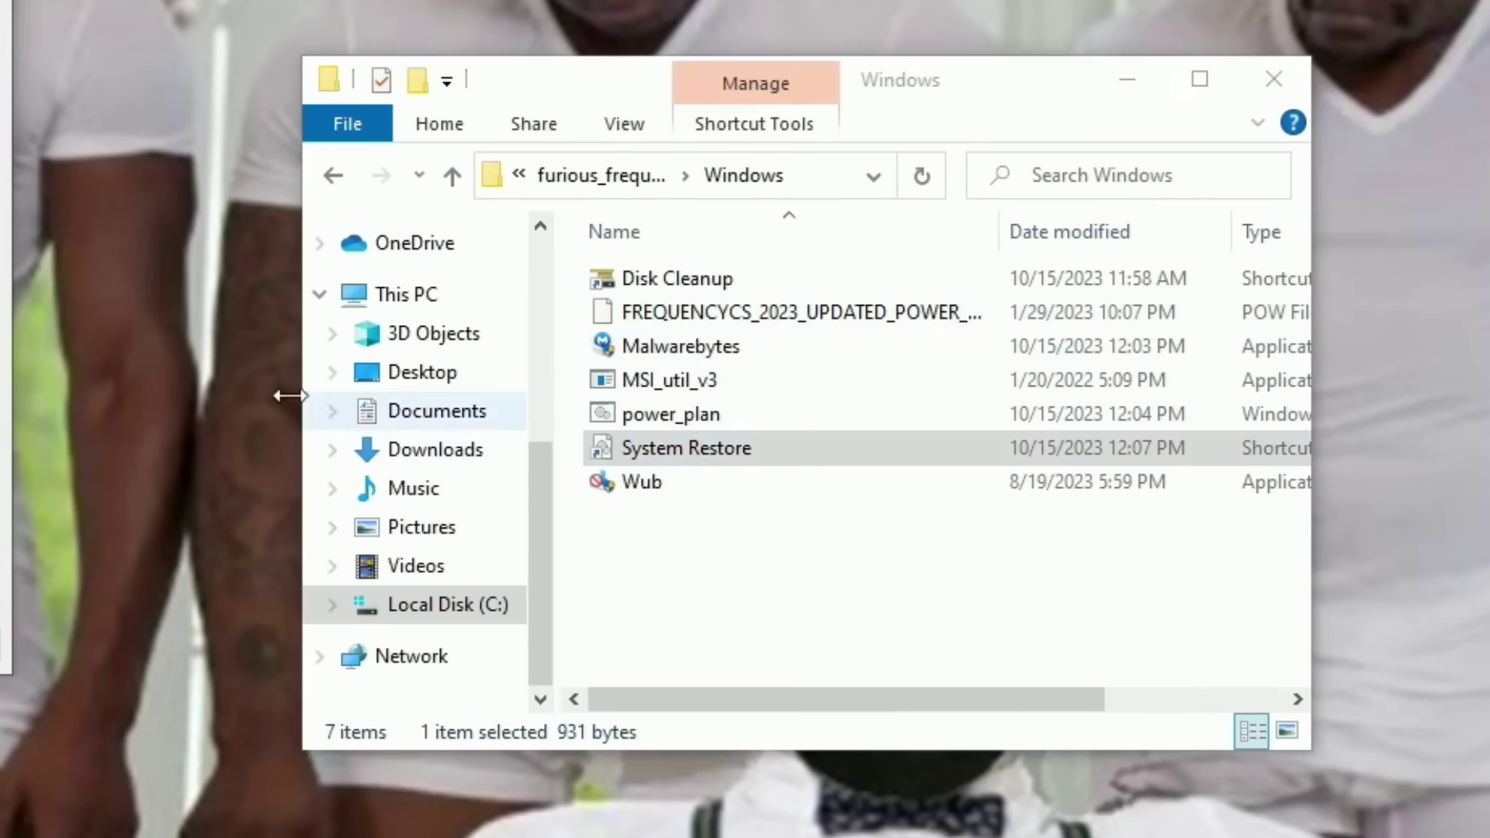
pyautogui.click(843, 101)
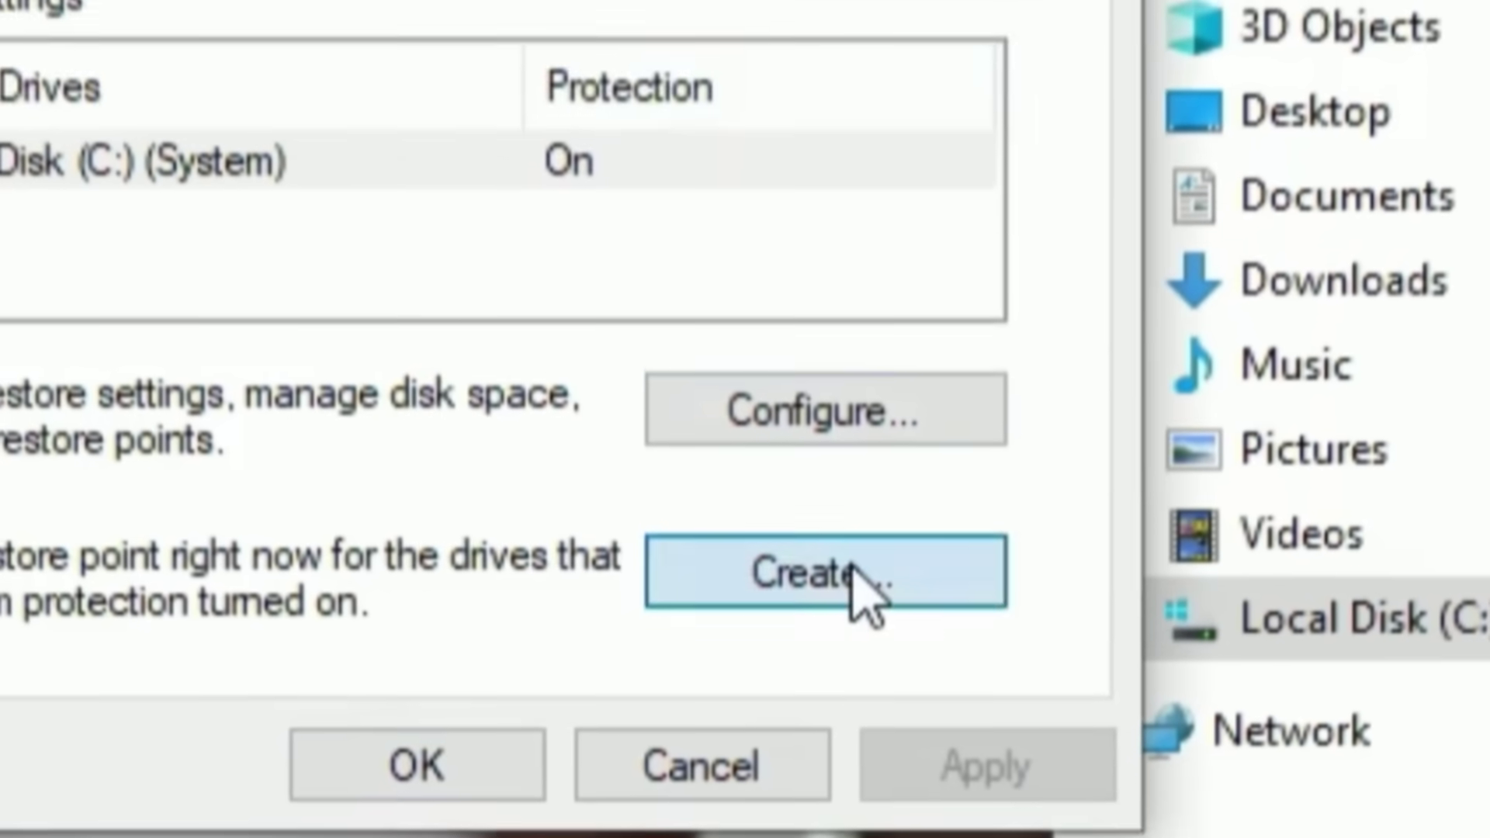
pyautogui.click(854, 572)
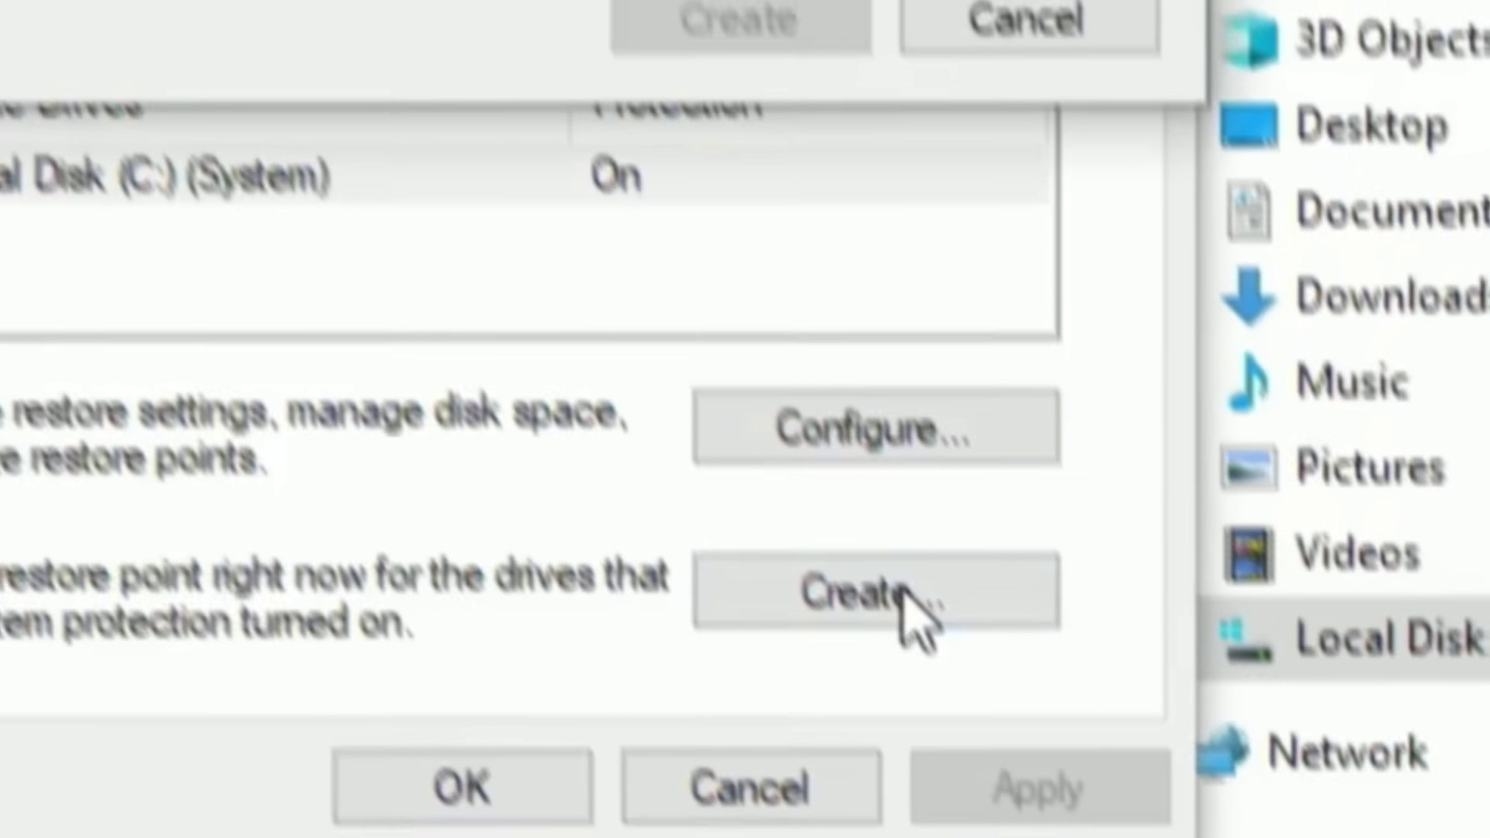
pyautogui.write('frequencylikesfurryporn')
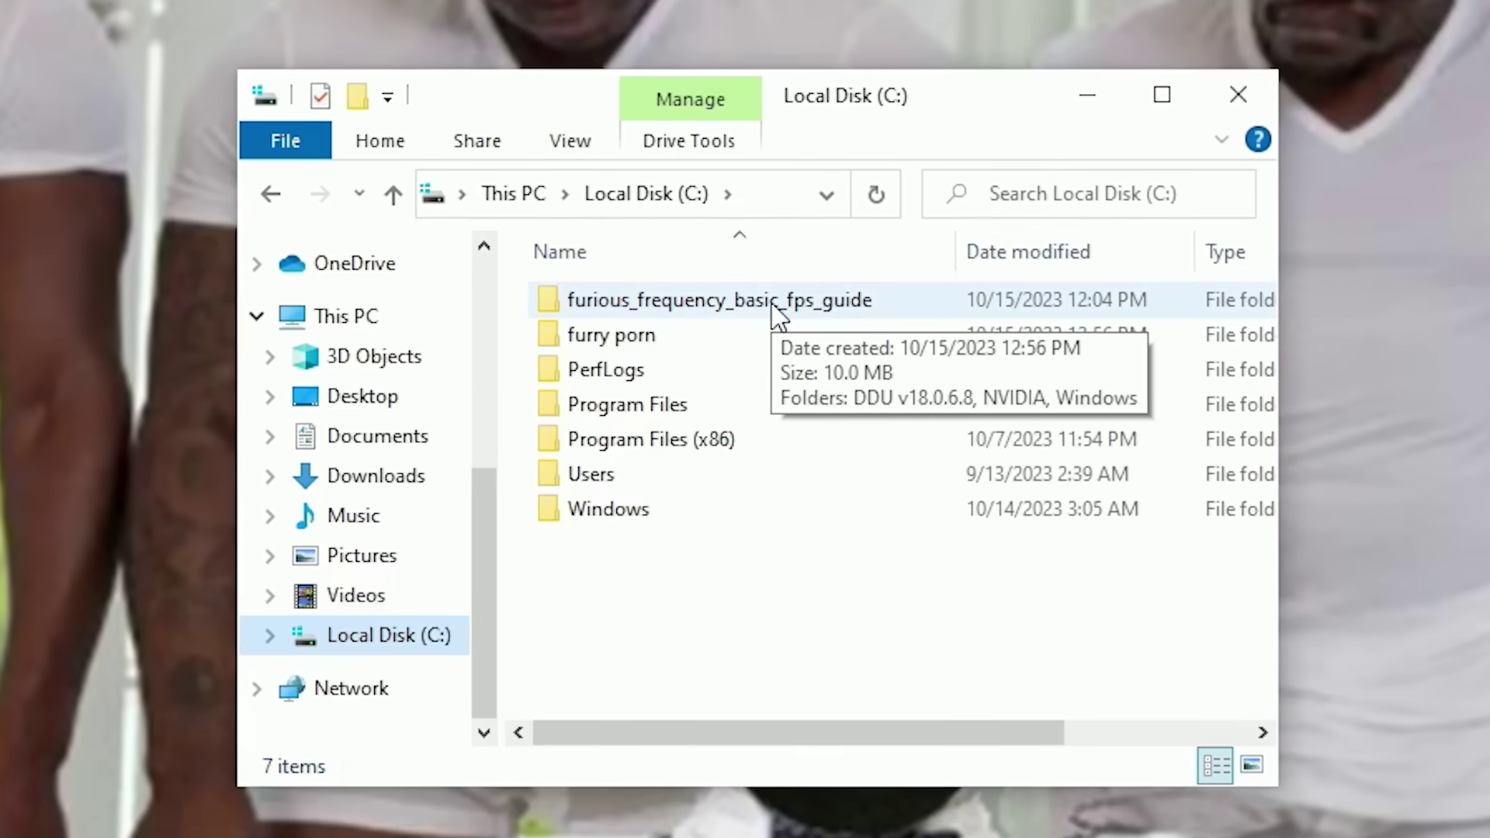
# Run Windows Update Blocker from the guide folder, choose Disable Updates, then close it
pyautogui.doubleClick(776, 311)
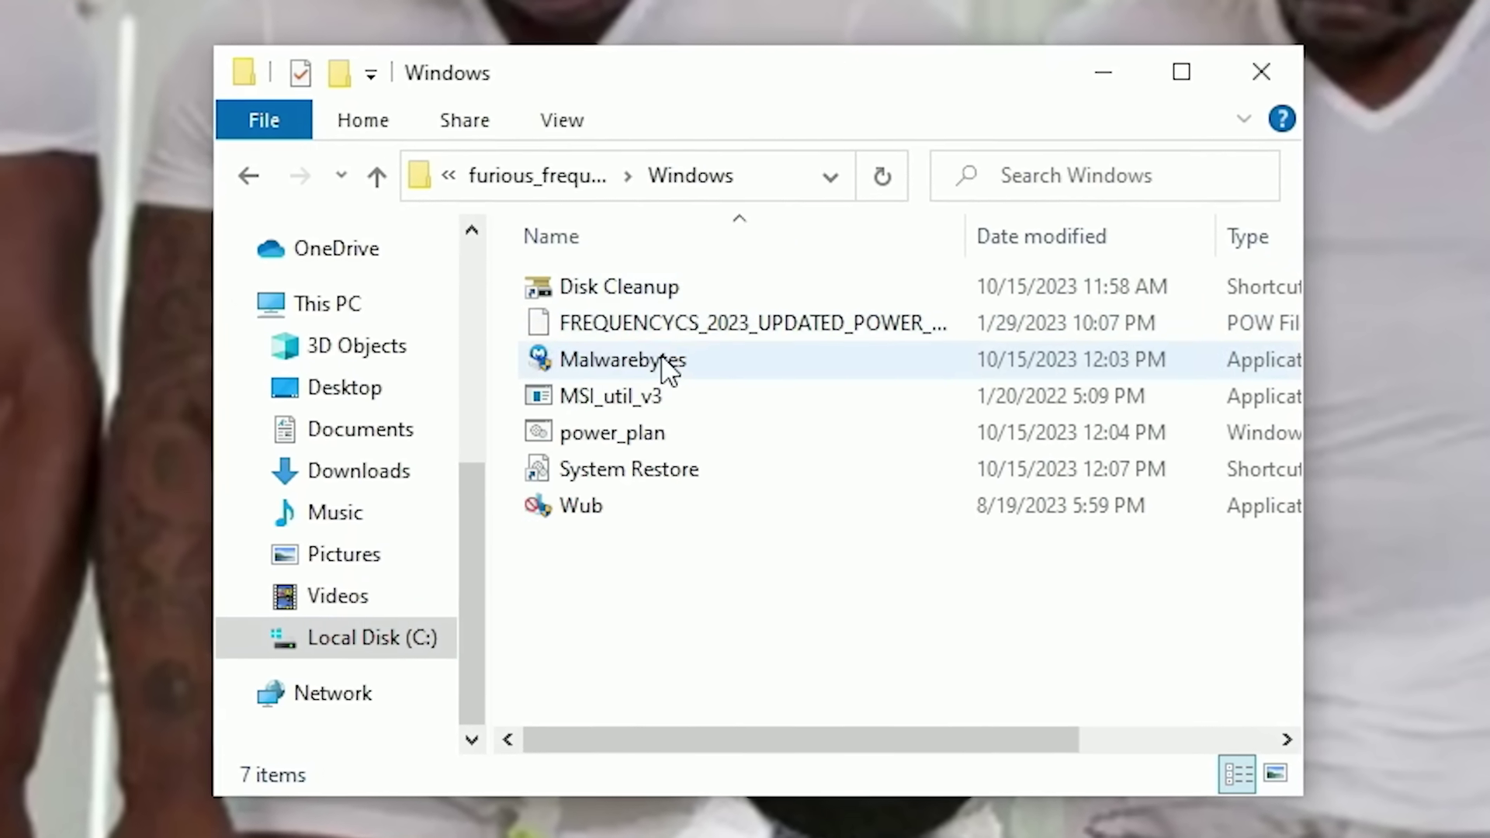
pyautogui.doubleClick(649, 498)
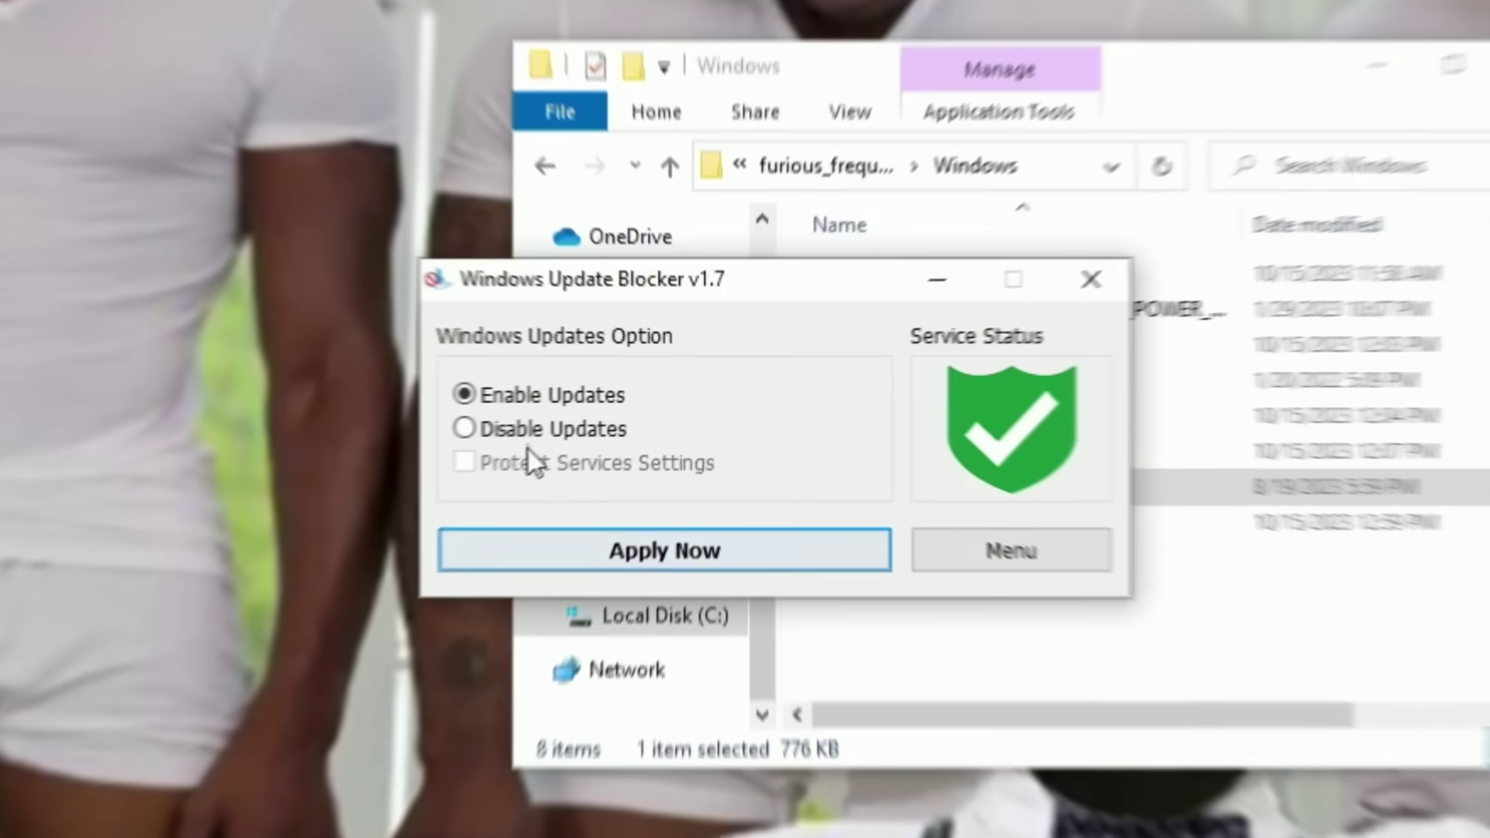
pyautogui.click(604, 404)
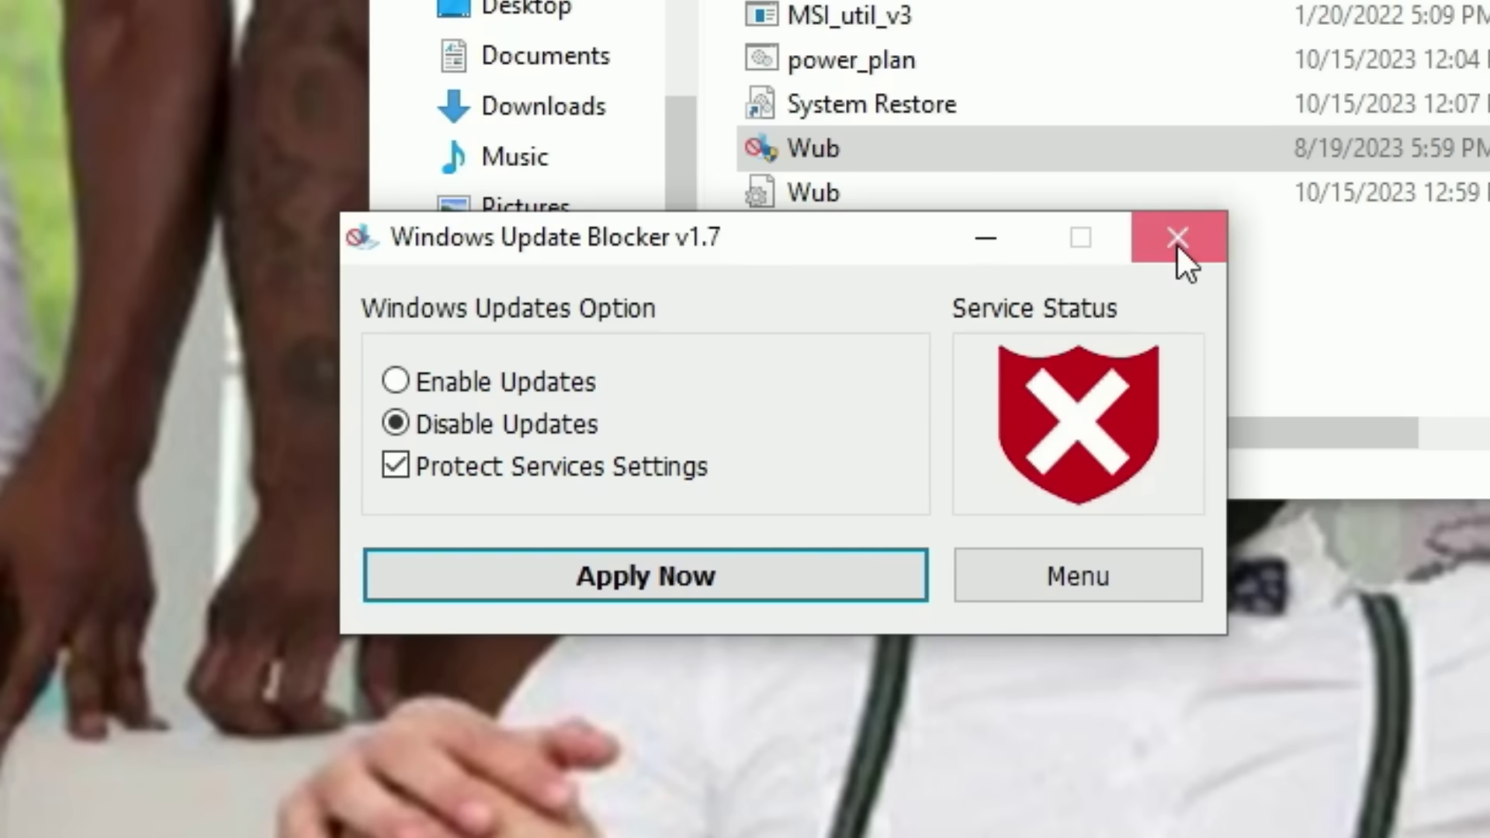
pyautogui.click(1180, 239)
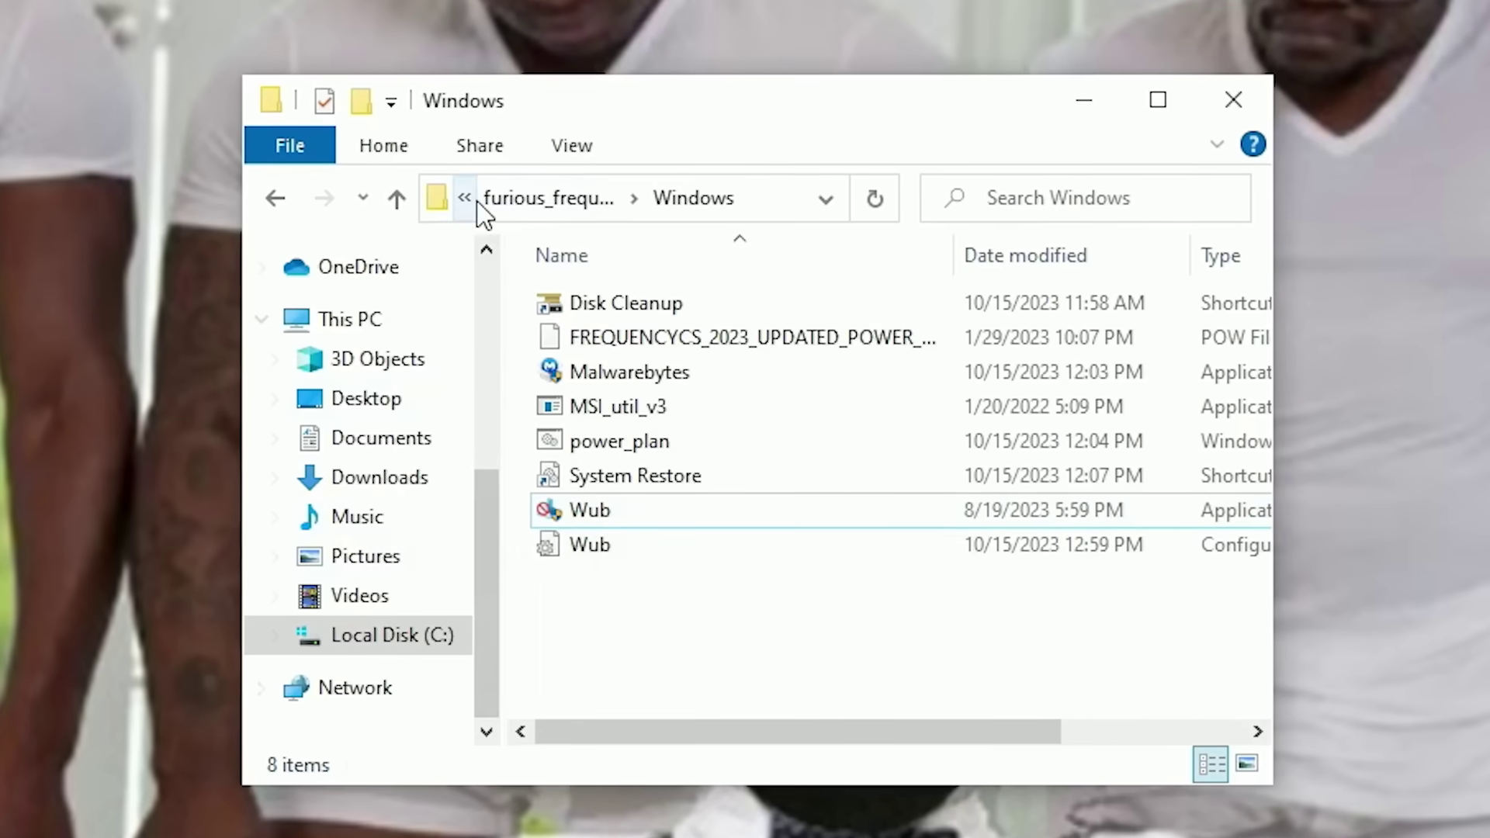
# Run DDU v18.0.6.8, set device type to GPU, and clean the NVIDIA driver with restart
pyautogui.click(466, 198)
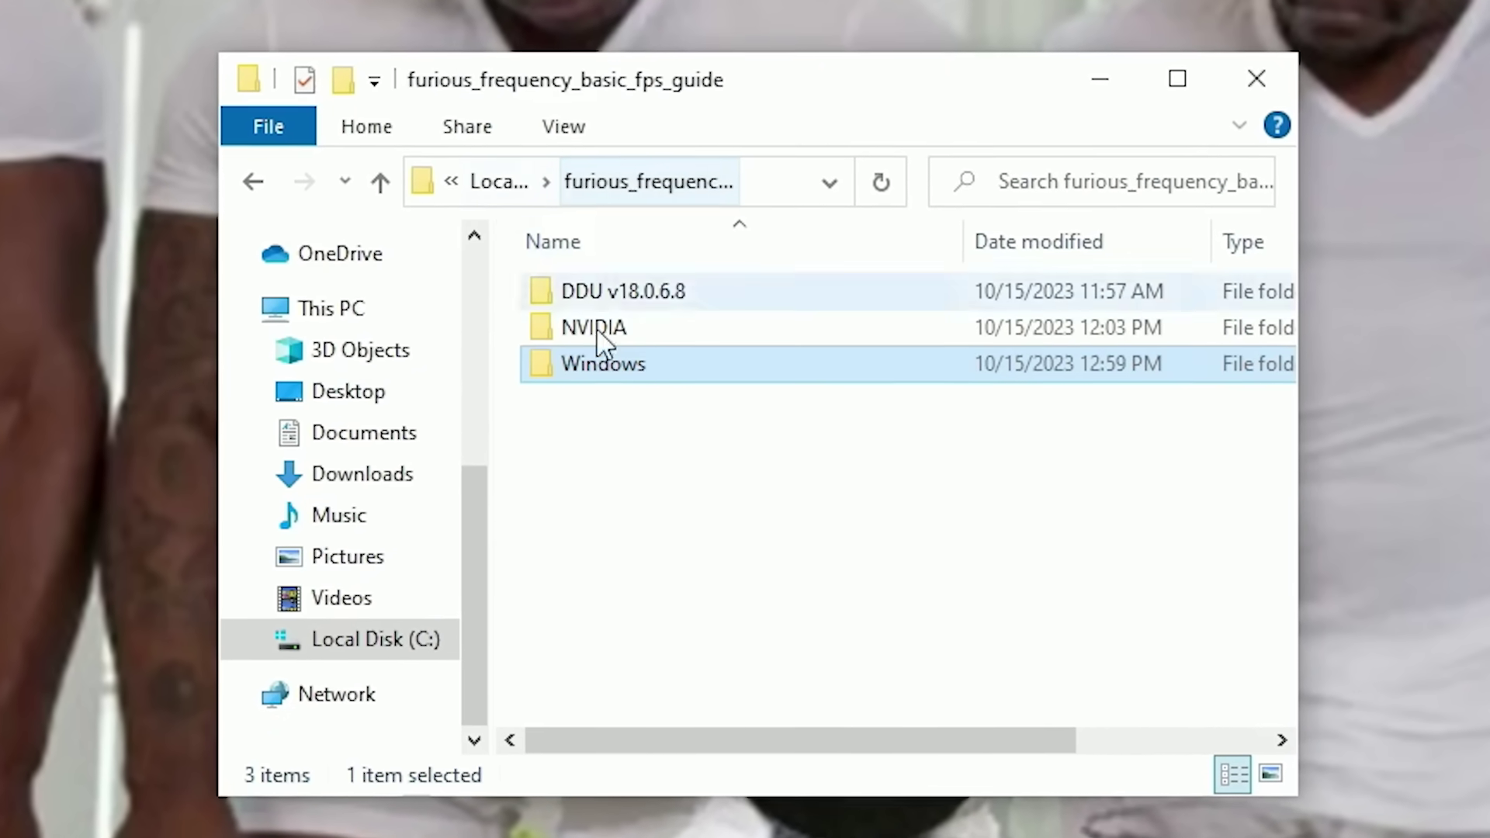
pyautogui.click(631, 526)
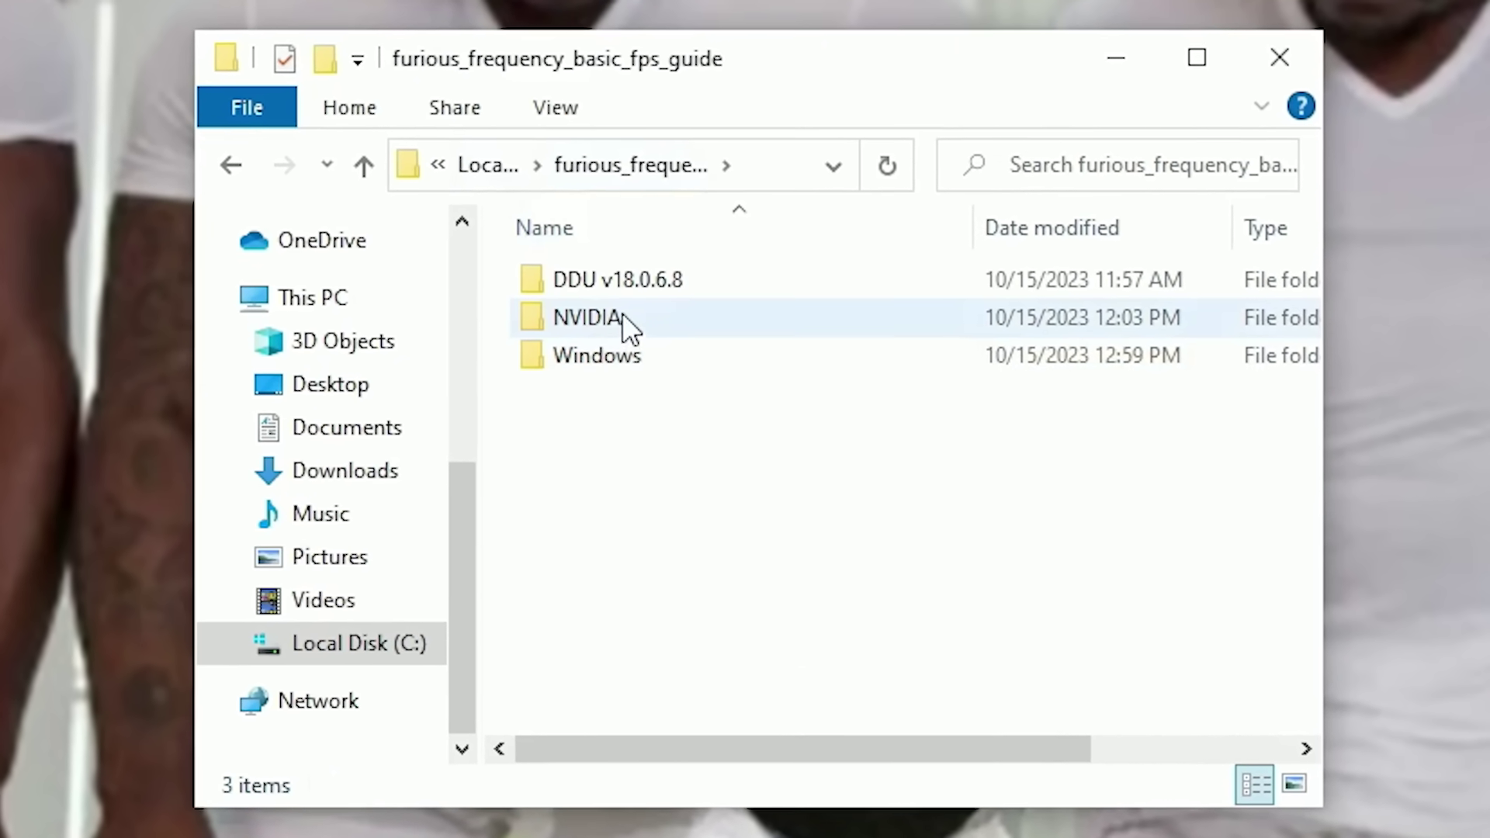
pyautogui.doubleClick(634, 281)
pyautogui.doubleClick(721, 311)
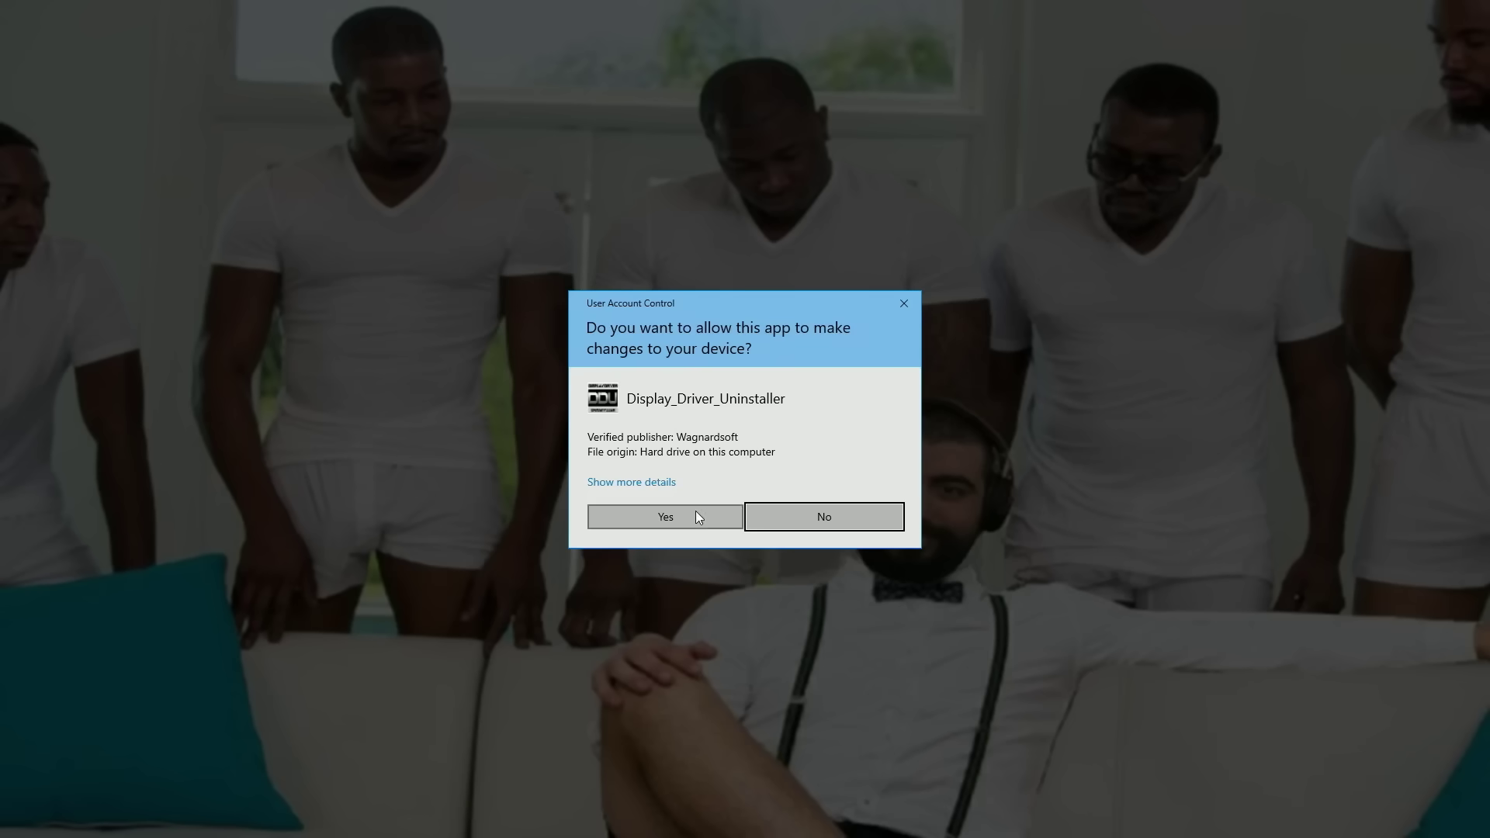
pyautogui.click(693, 517)
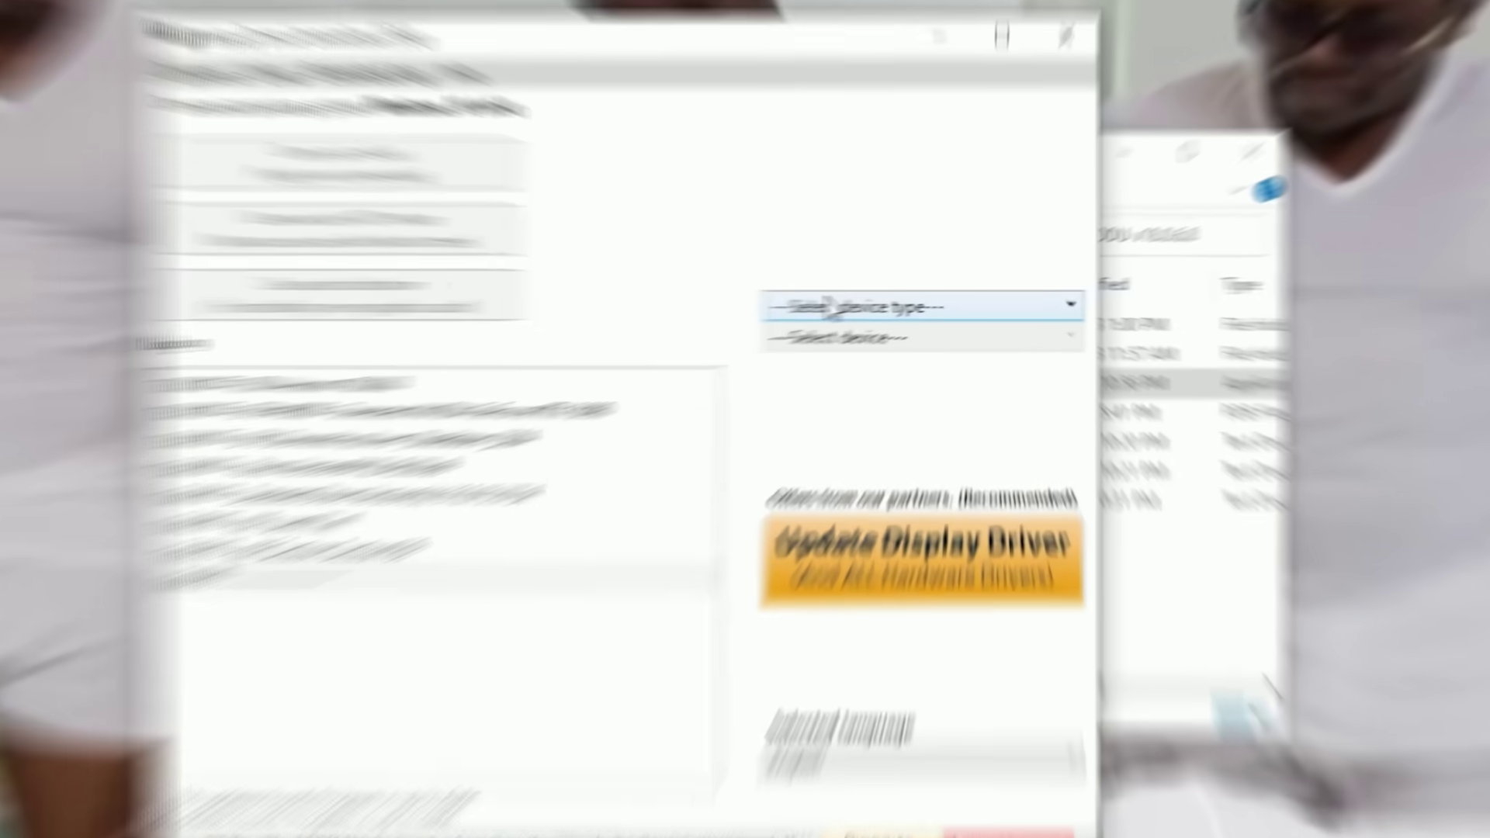
pyautogui.click(881, 302)
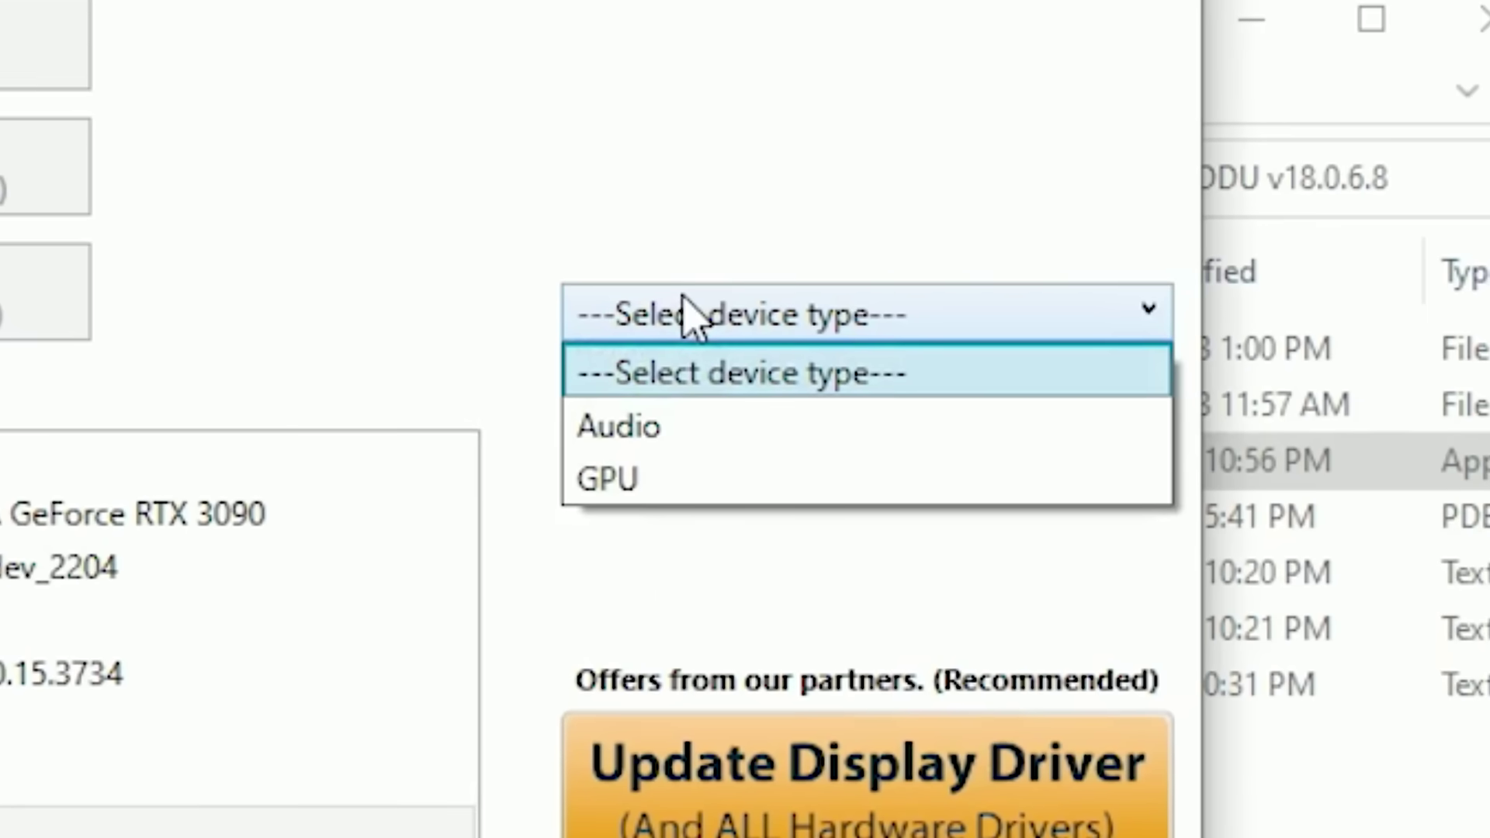
pyautogui.click(655, 484)
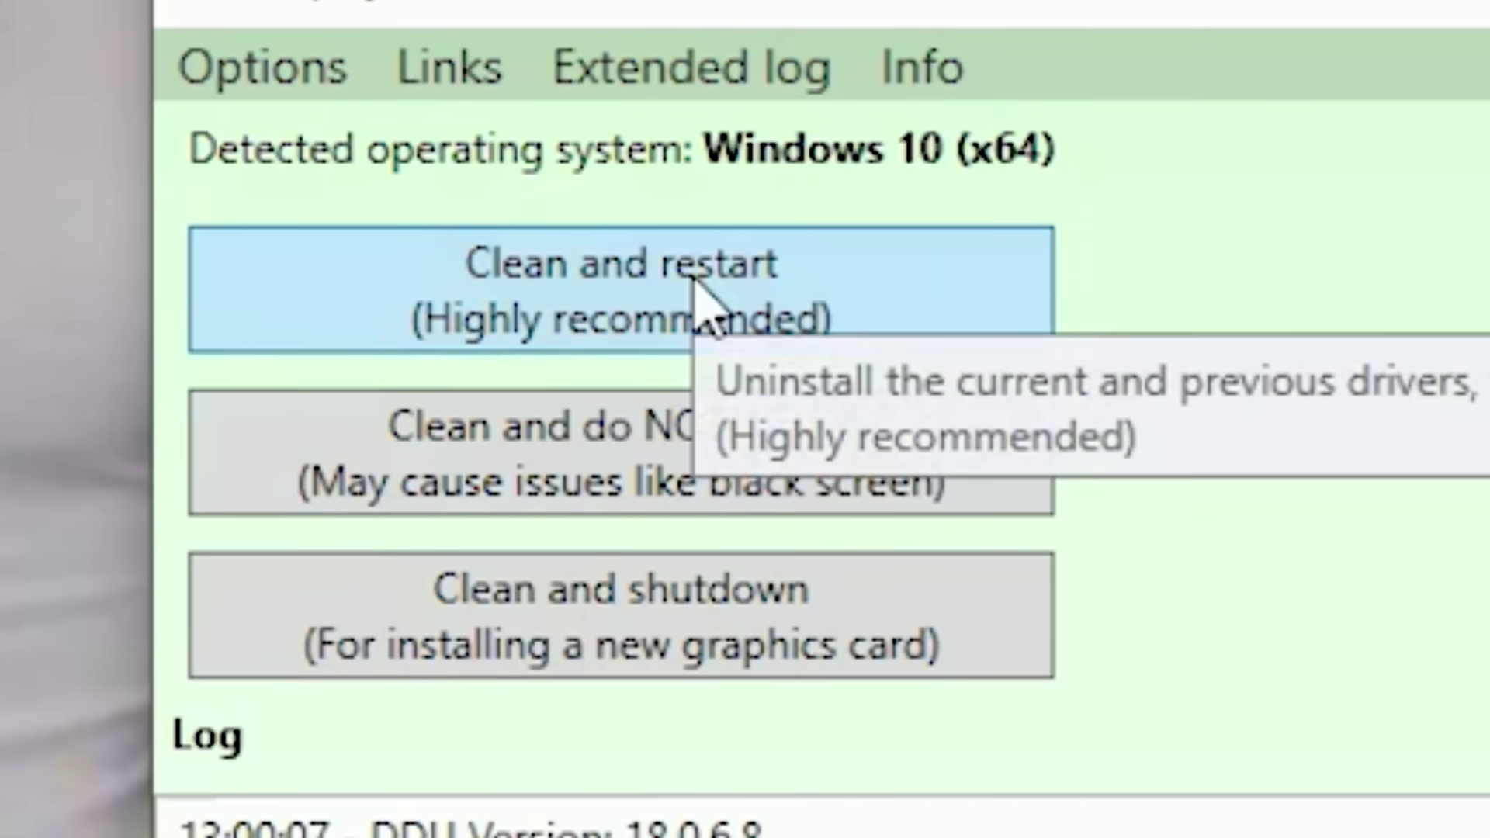
pyautogui.click(692, 278)
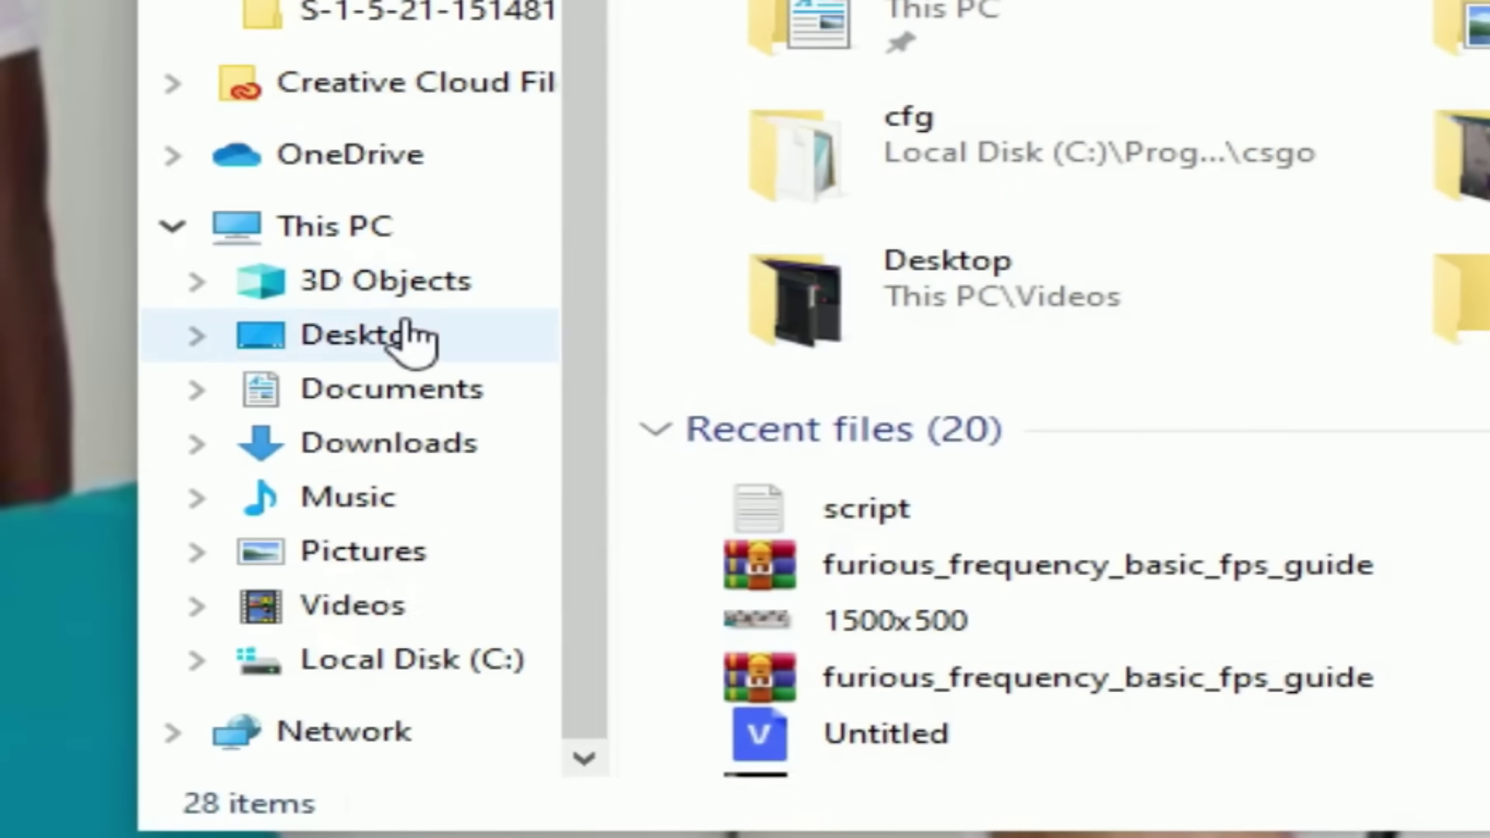
# Launch NVCleanstall and manually select driver 537.42 Windows 10 Desktop DCH to prepare
pyautogui.click(375, 660)
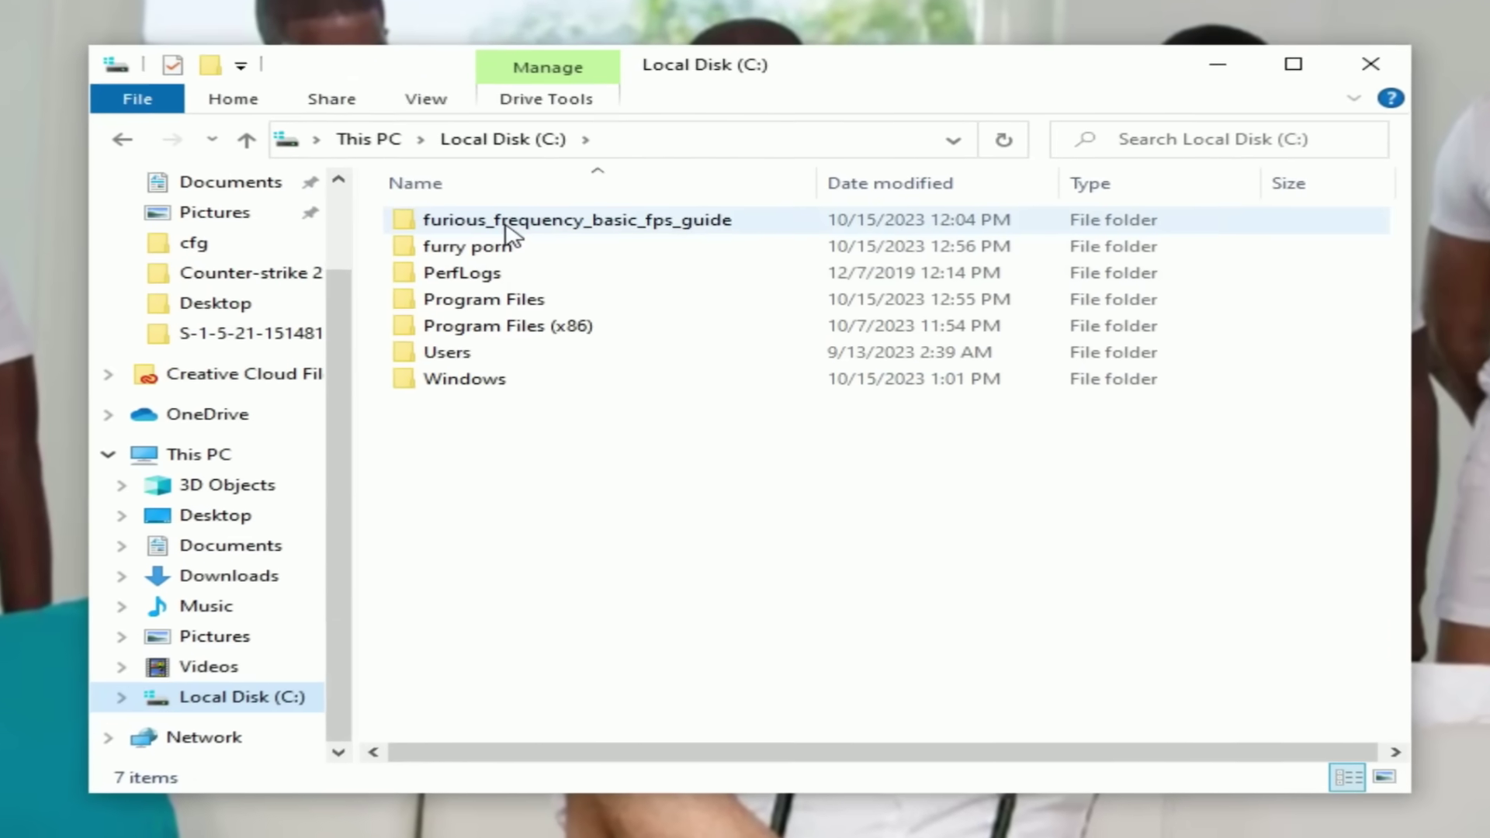
pyautogui.doubleClick(505, 225)
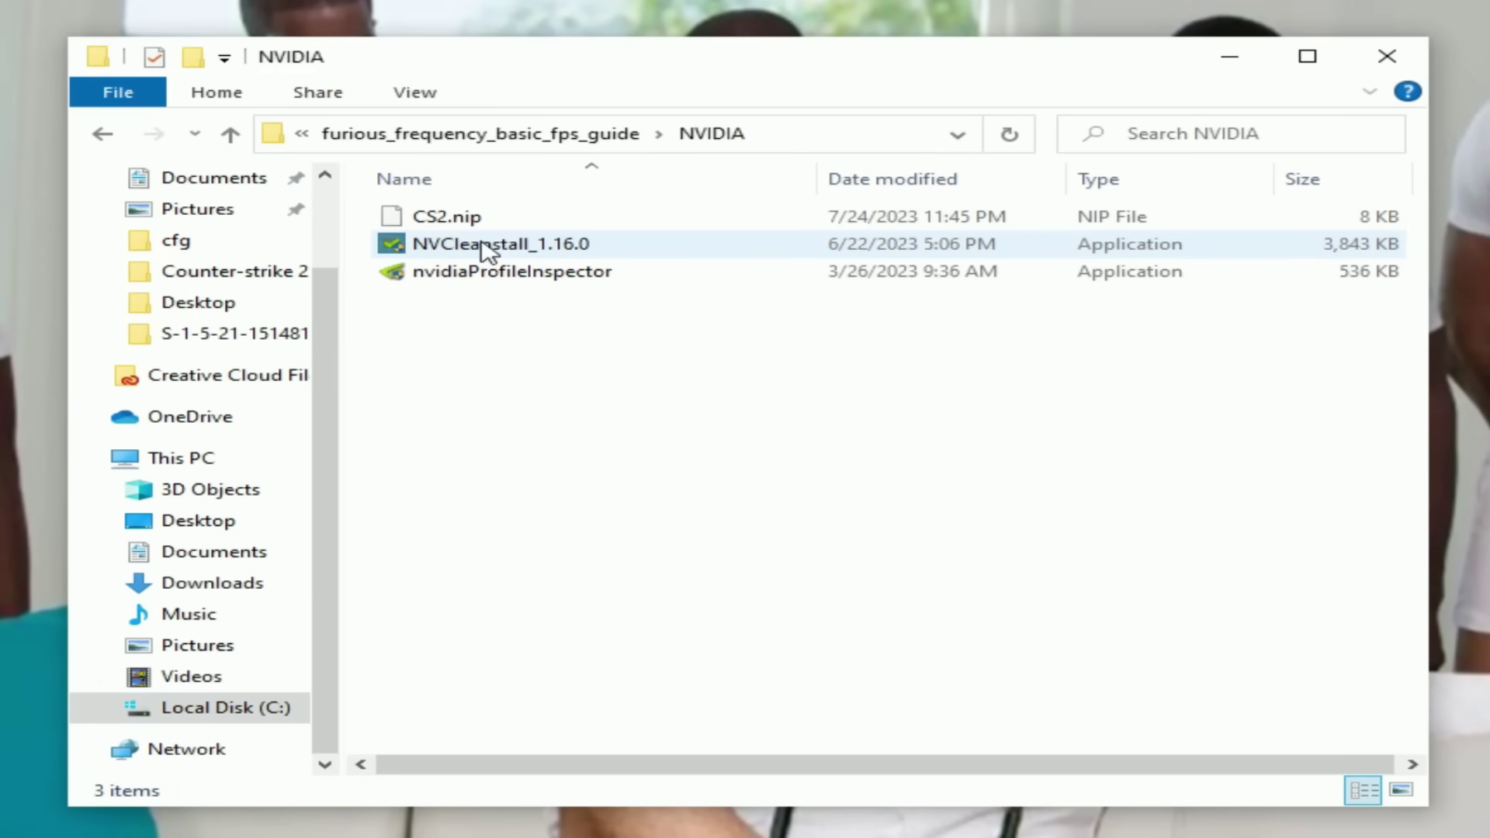
pyautogui.doubleClick(476, 247)
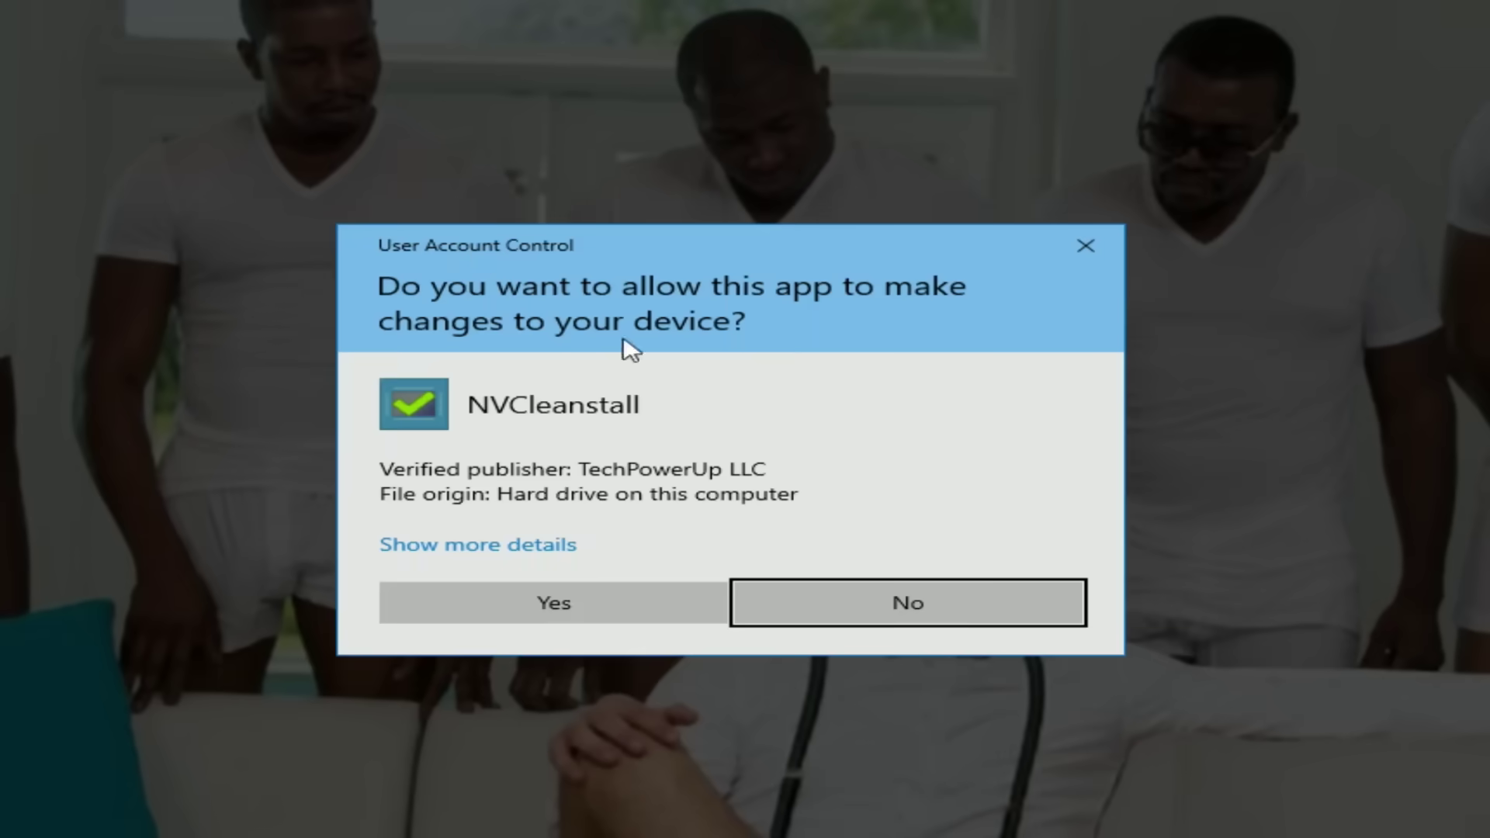
pyautogui.click(623, 607)
pyautogui.click(471, 341)
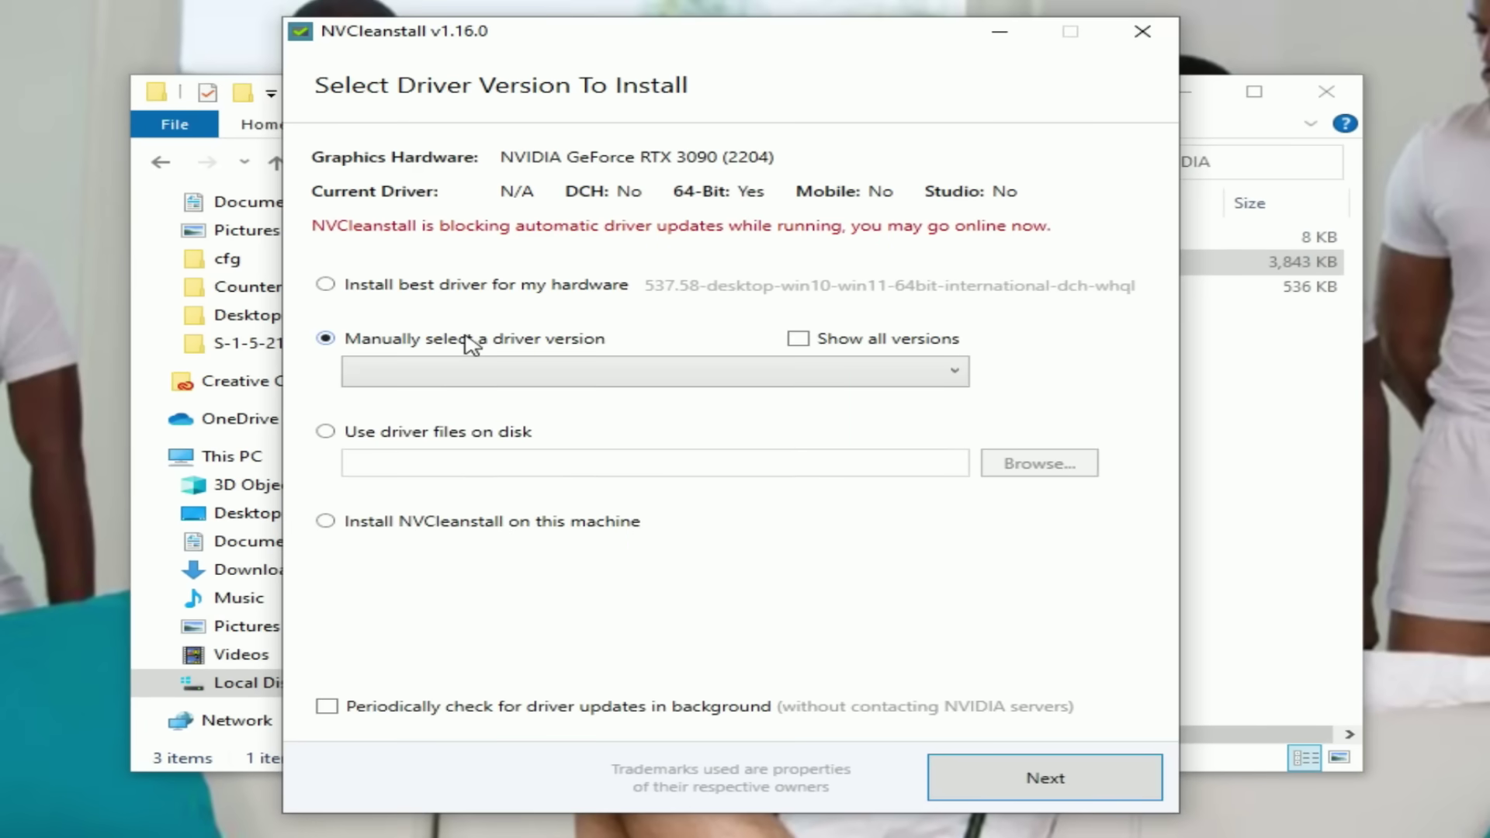
pyautogui.click(588, 371)
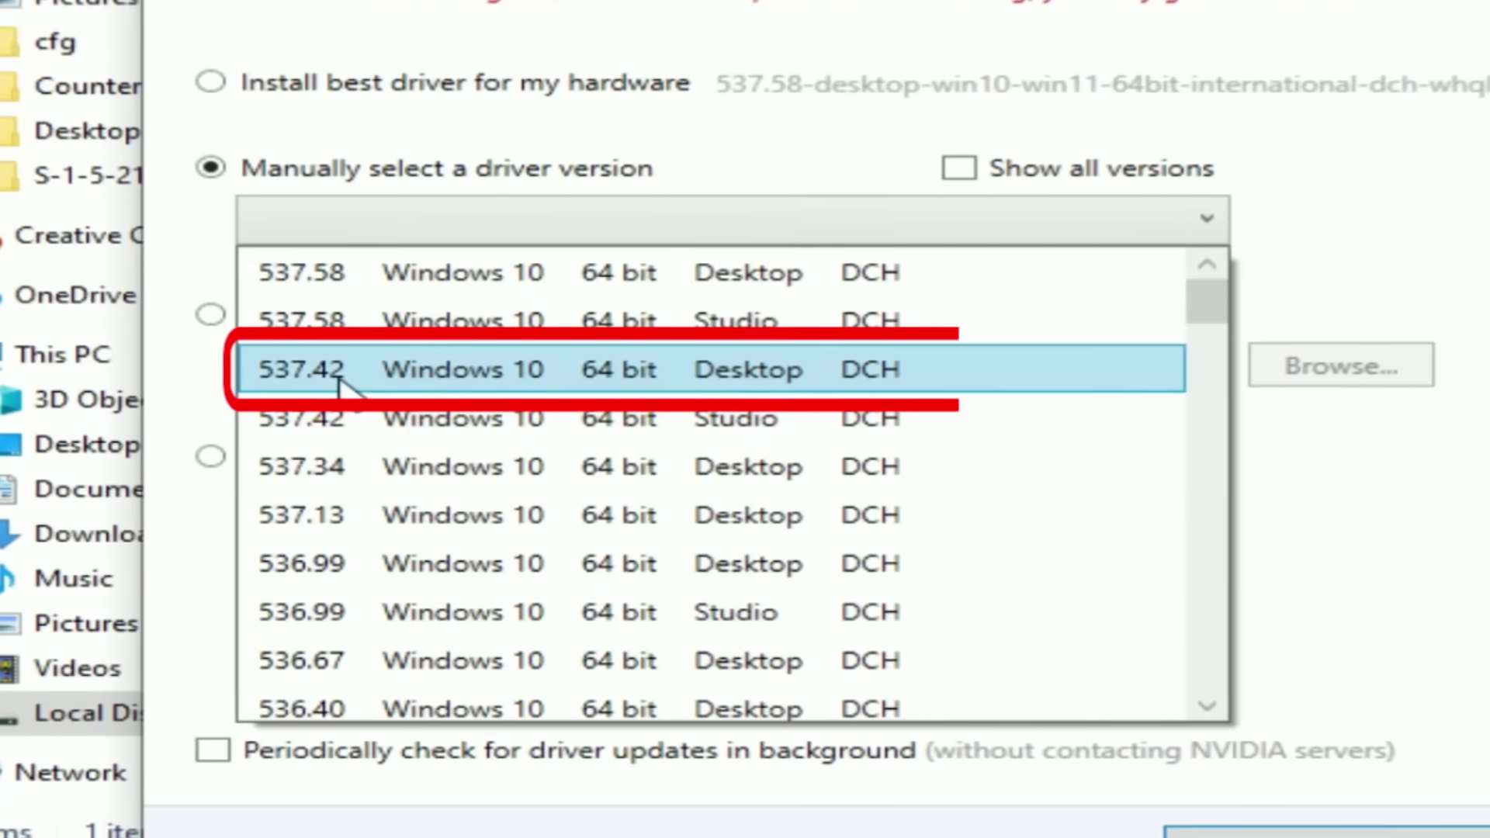
pyautogui.click(337, 380)
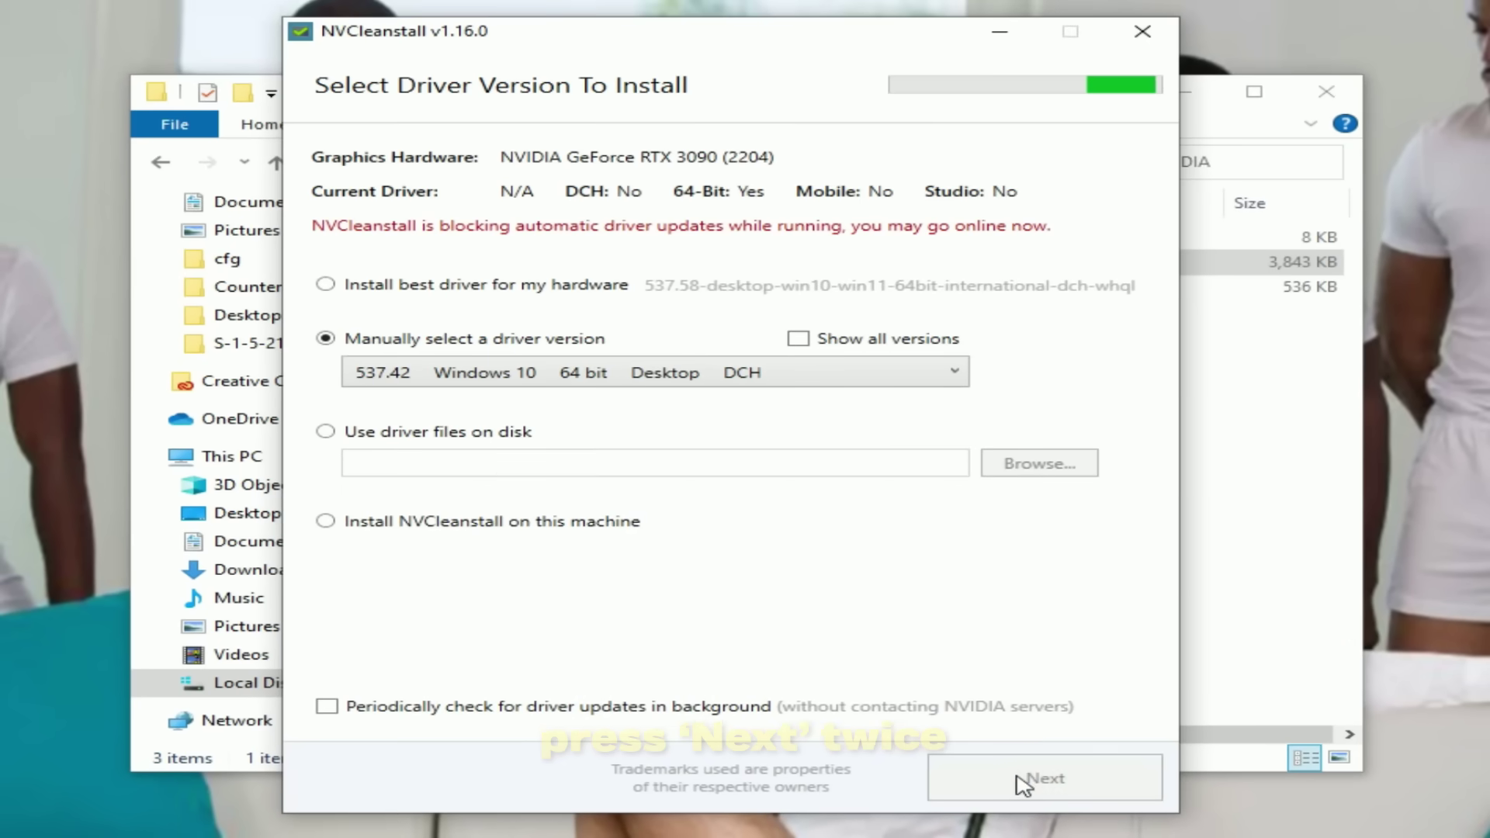
pyautogui.click(1023, 784)
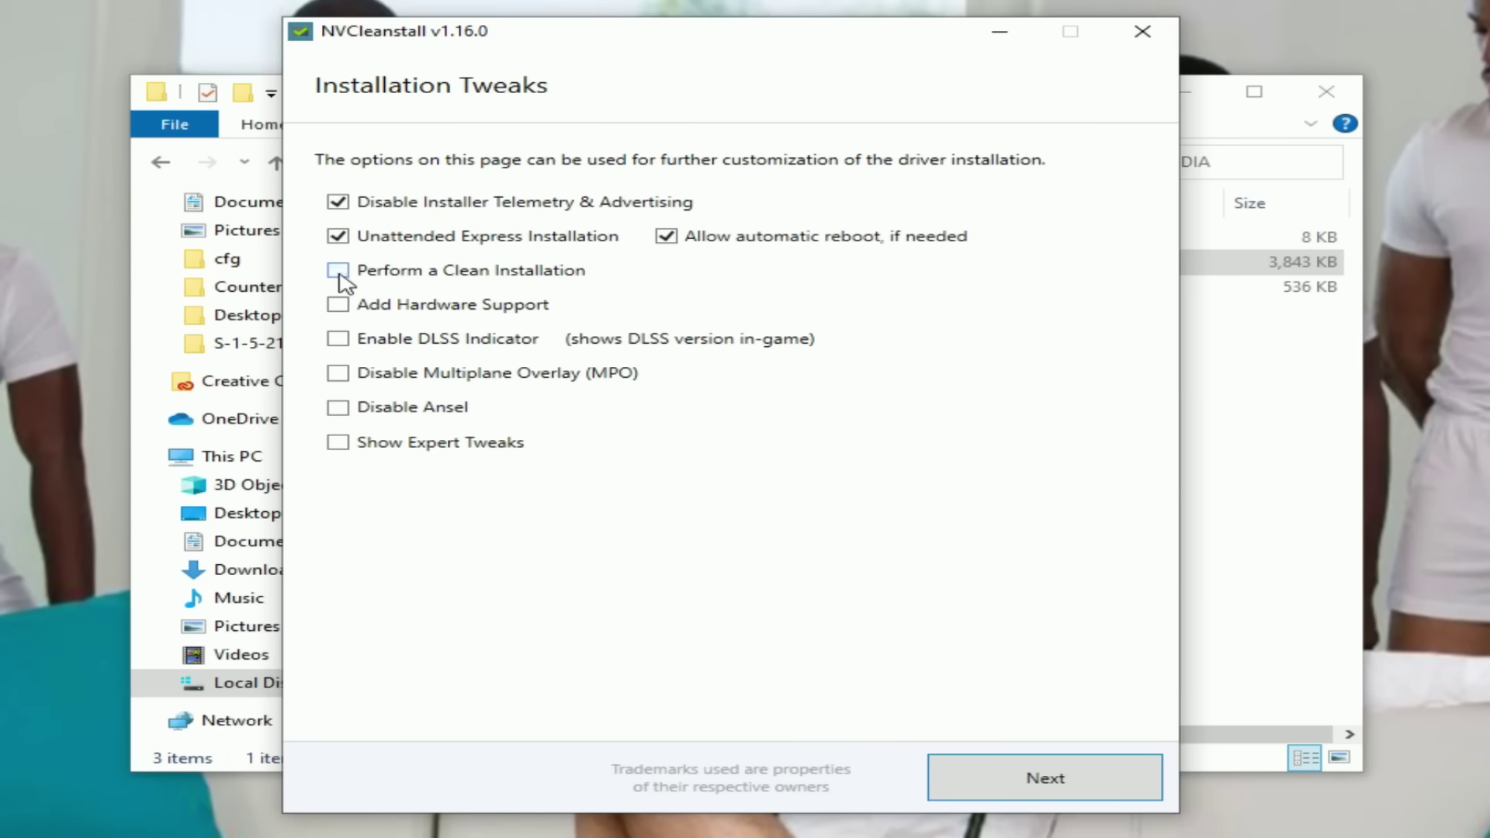
# Disable telemetry, HD Audio sleep timer and HDCP; enable MSI and Easy-Anti-Cheat compatibility
pyautogui.click(353, 475)
pyautogui.scroll(-1, 354, 466)
pyautogui.click(354, 458)
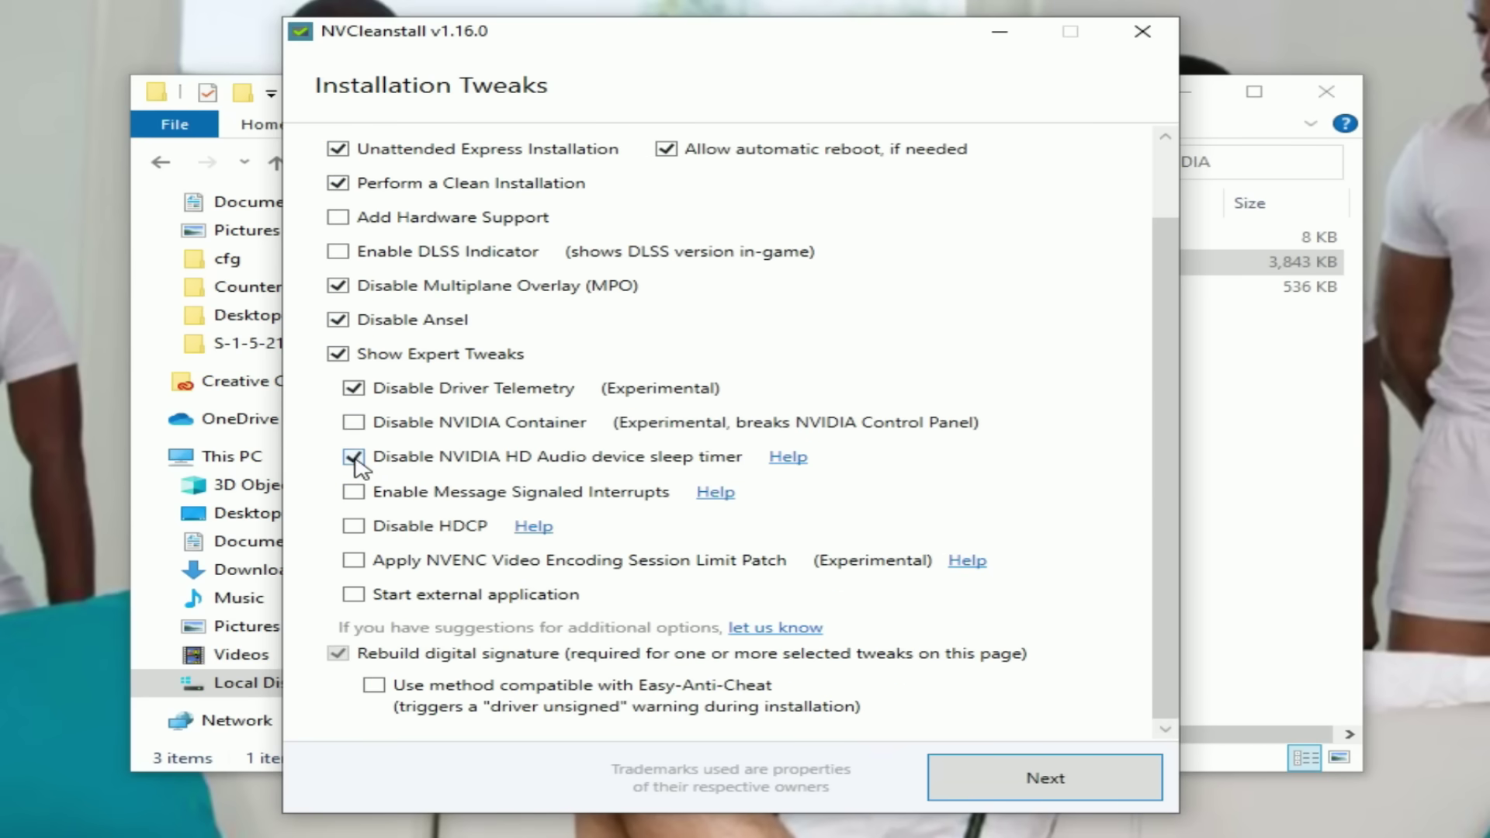
pyautogui.click(353, 491)
pyautogui.click(353, 525)
pyautogui.click(520, 683)
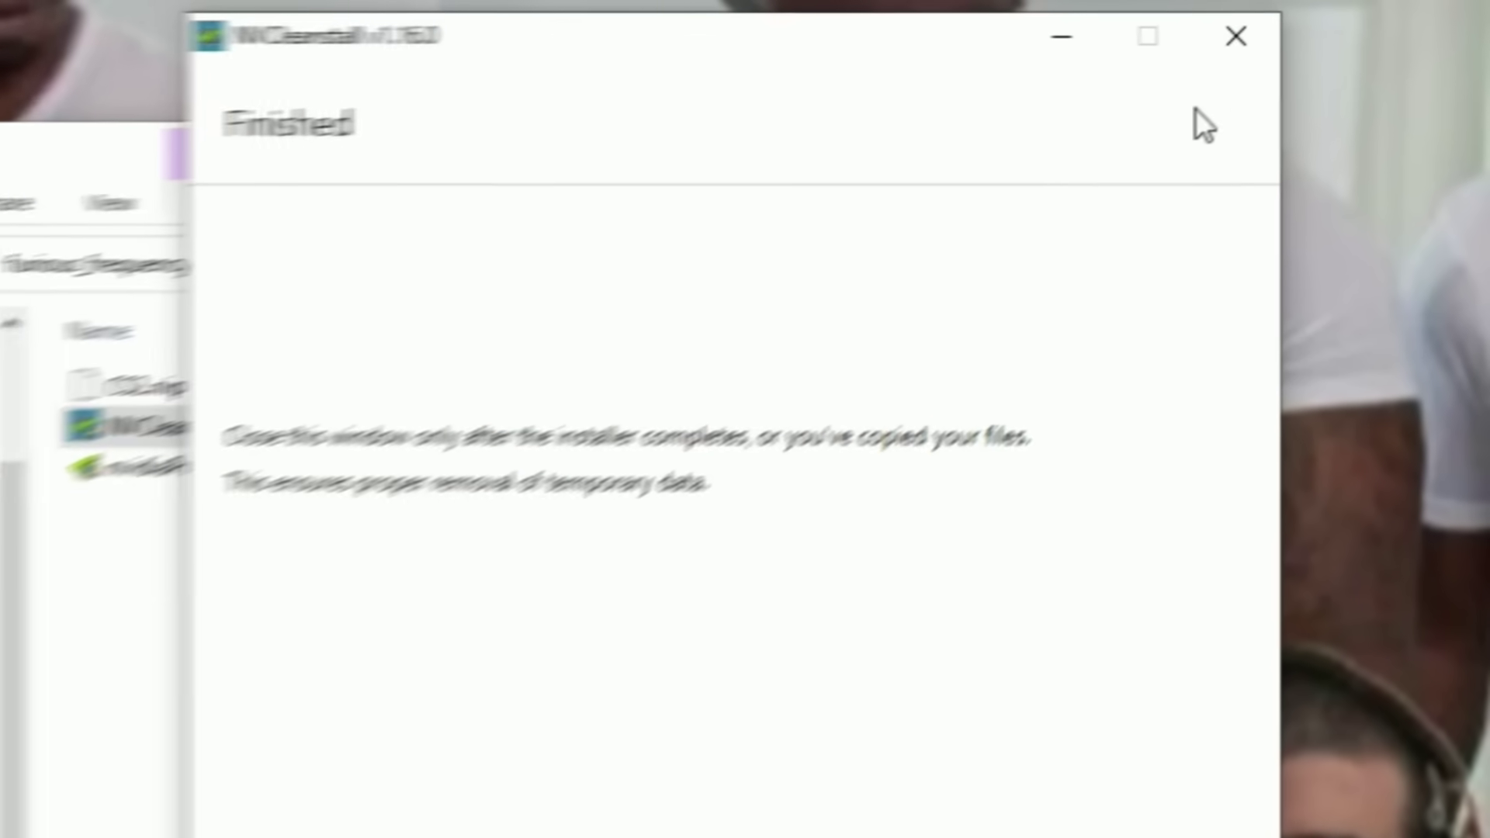
# Set the monitor refresh rate to 239.760 Hz in Advanced display settings and keep it
pyautogui.click(1248, 33)
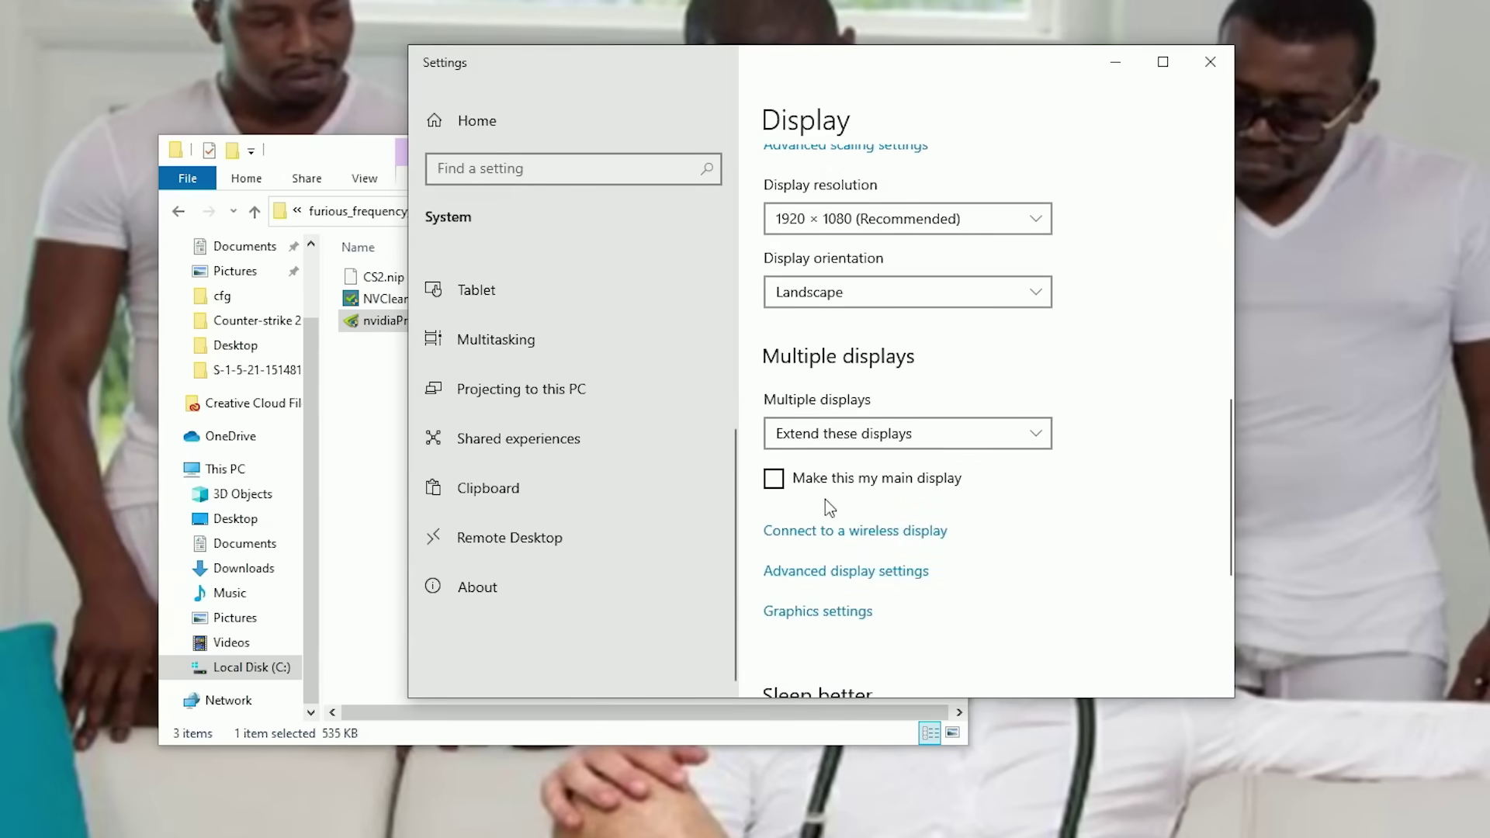
pyautogui.click(821, 575)
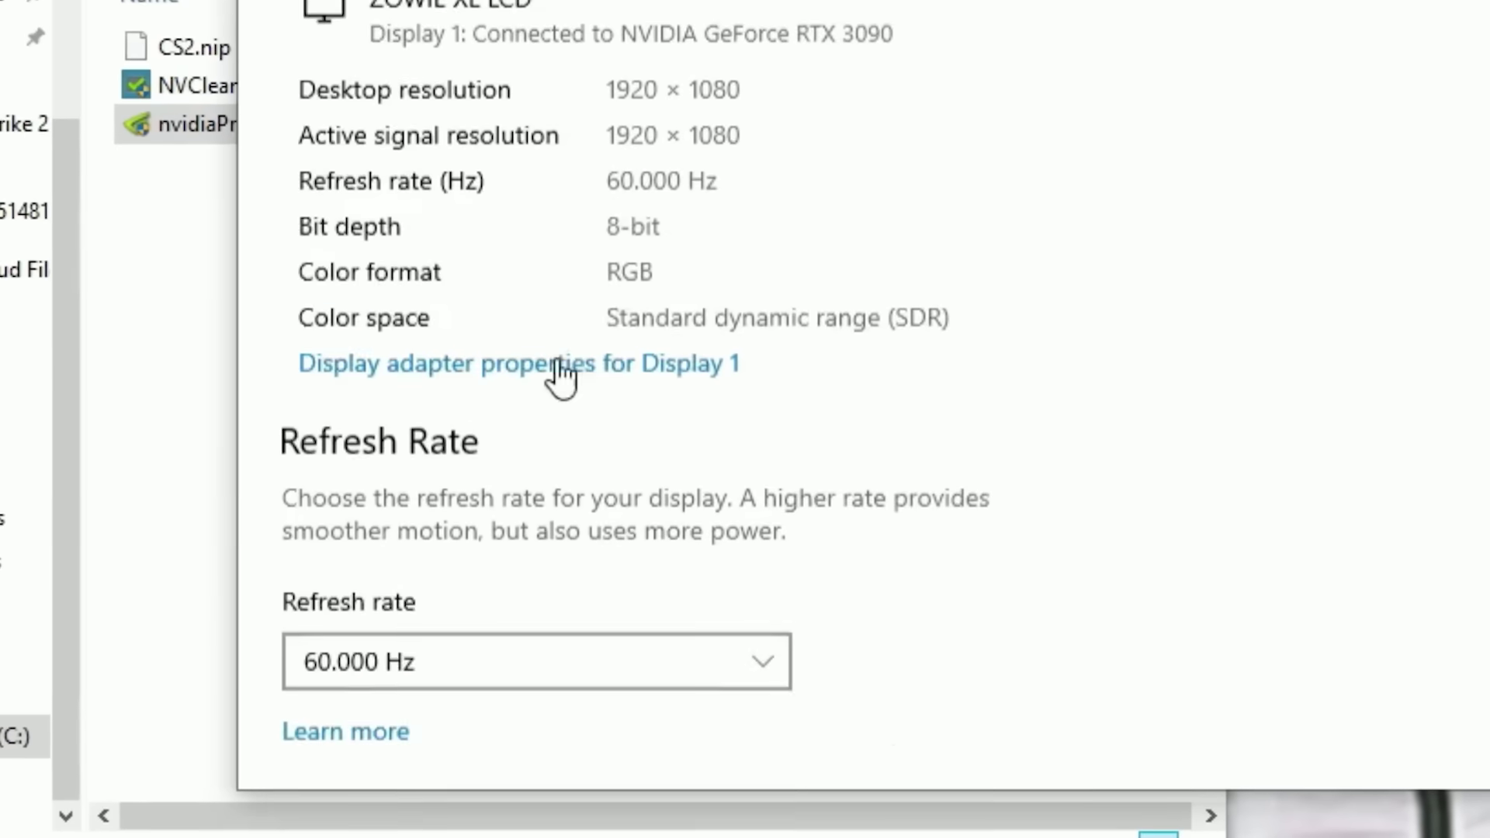
pyautogui.click(479, 591)
pyautogui.click(402, 712)
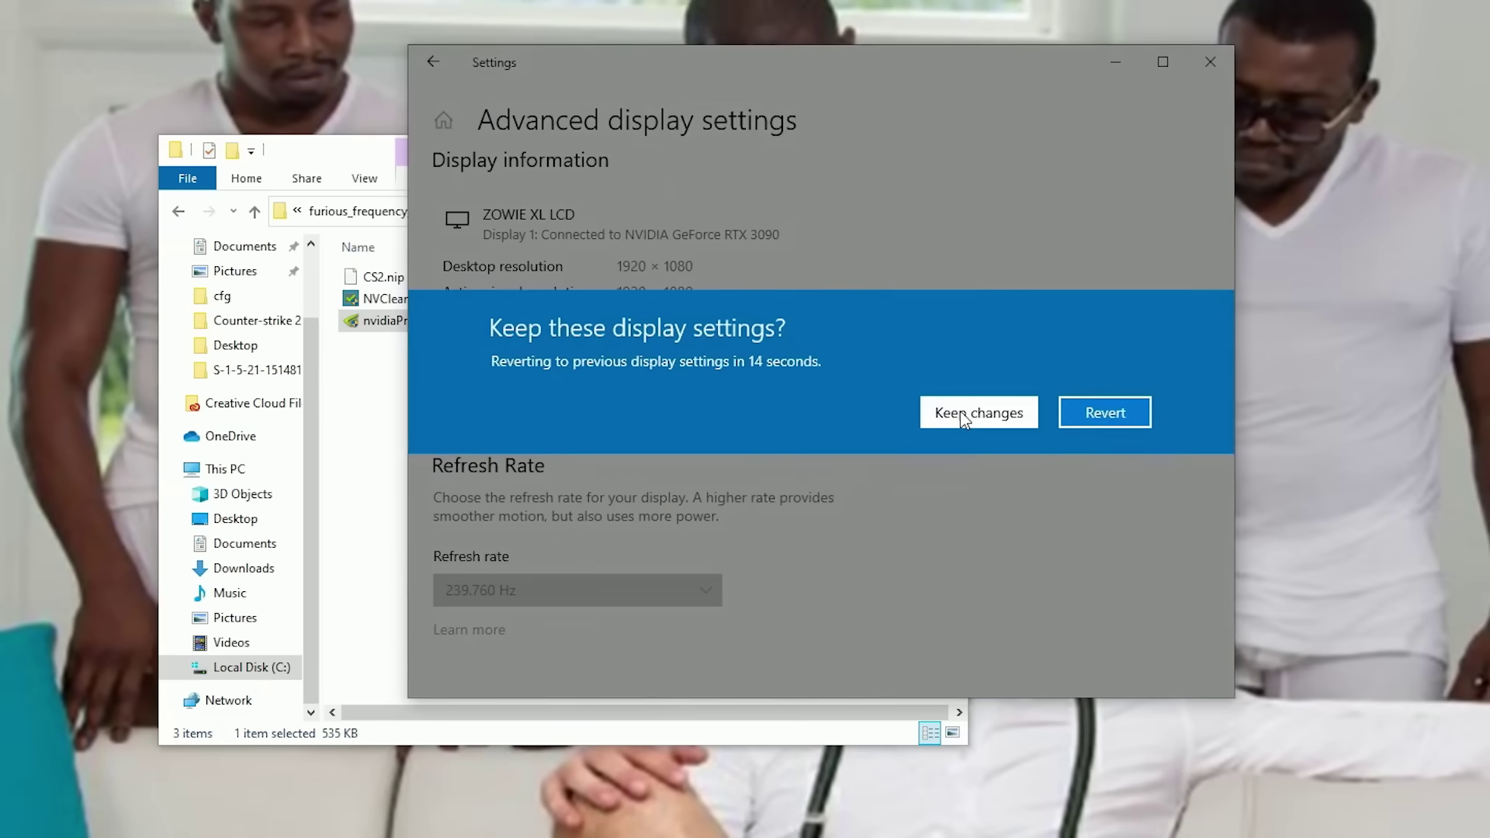
pyautogui.click(1103, 341)
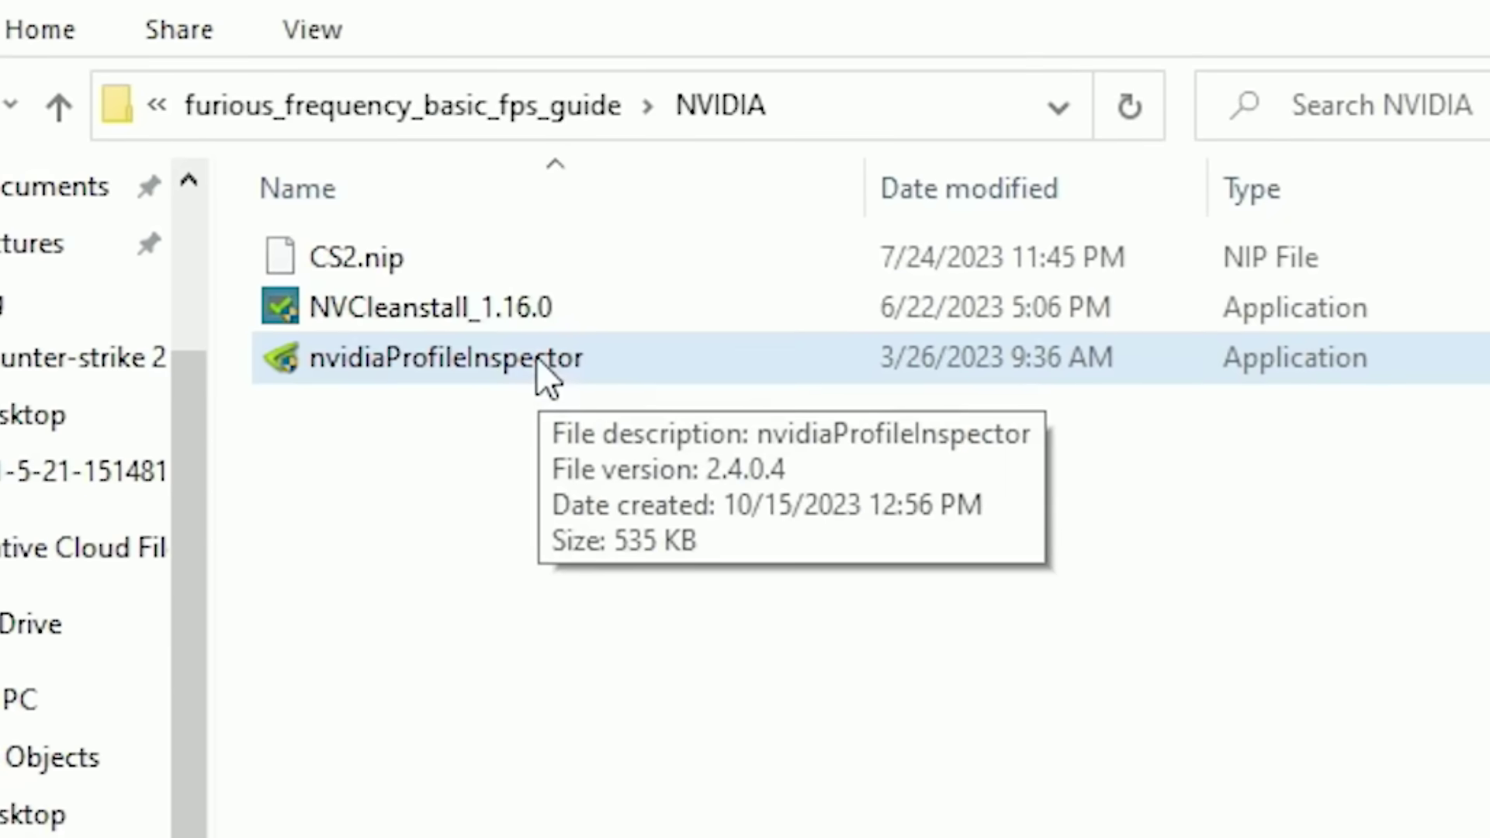
# Launch nvidiaProfileInspector and import the CS2.nip profile file
pyautogui.doubleClick(537, 357)
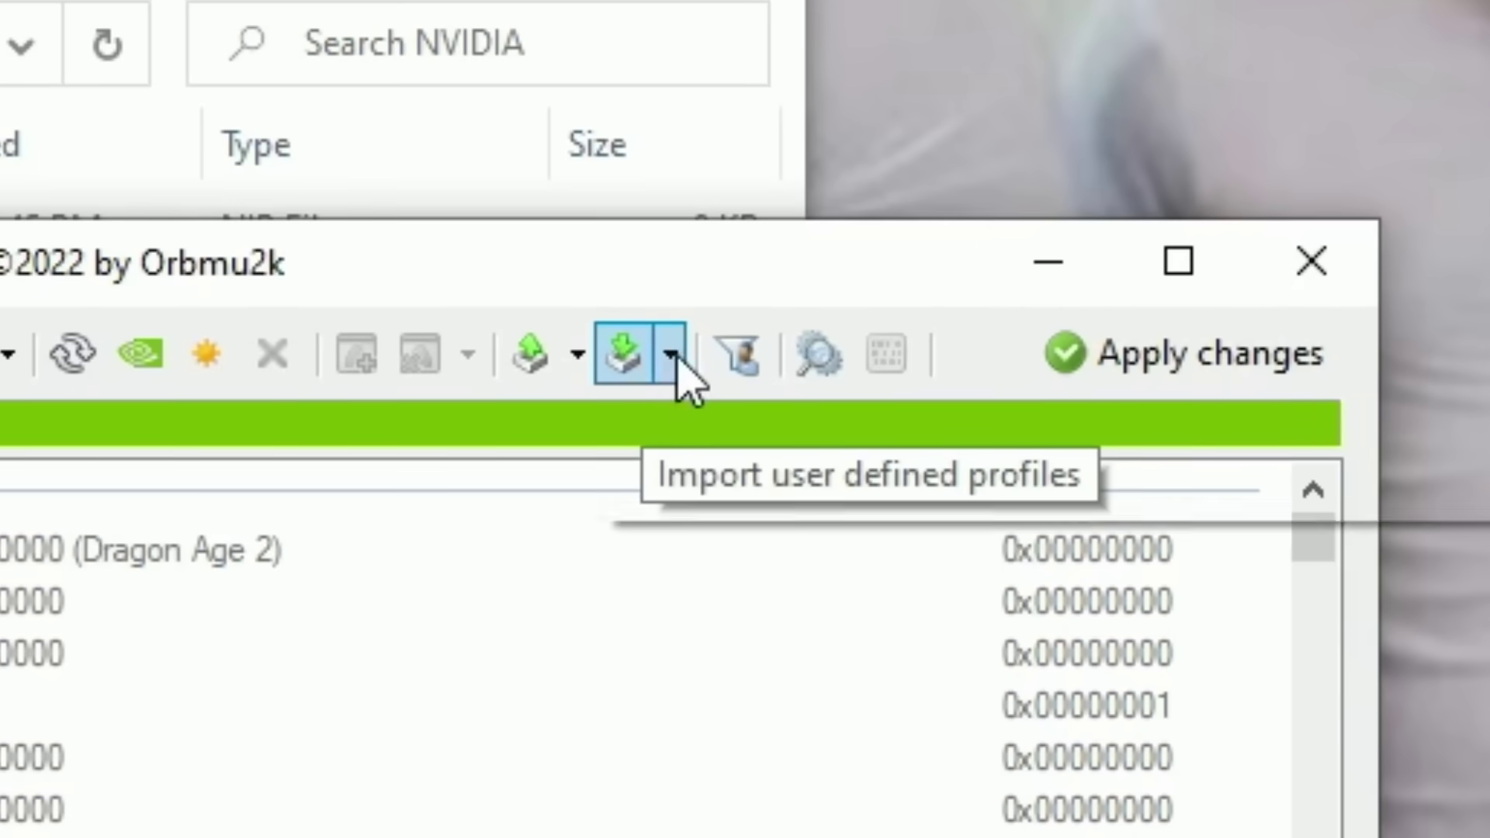
pyautogui.click(678, 355)
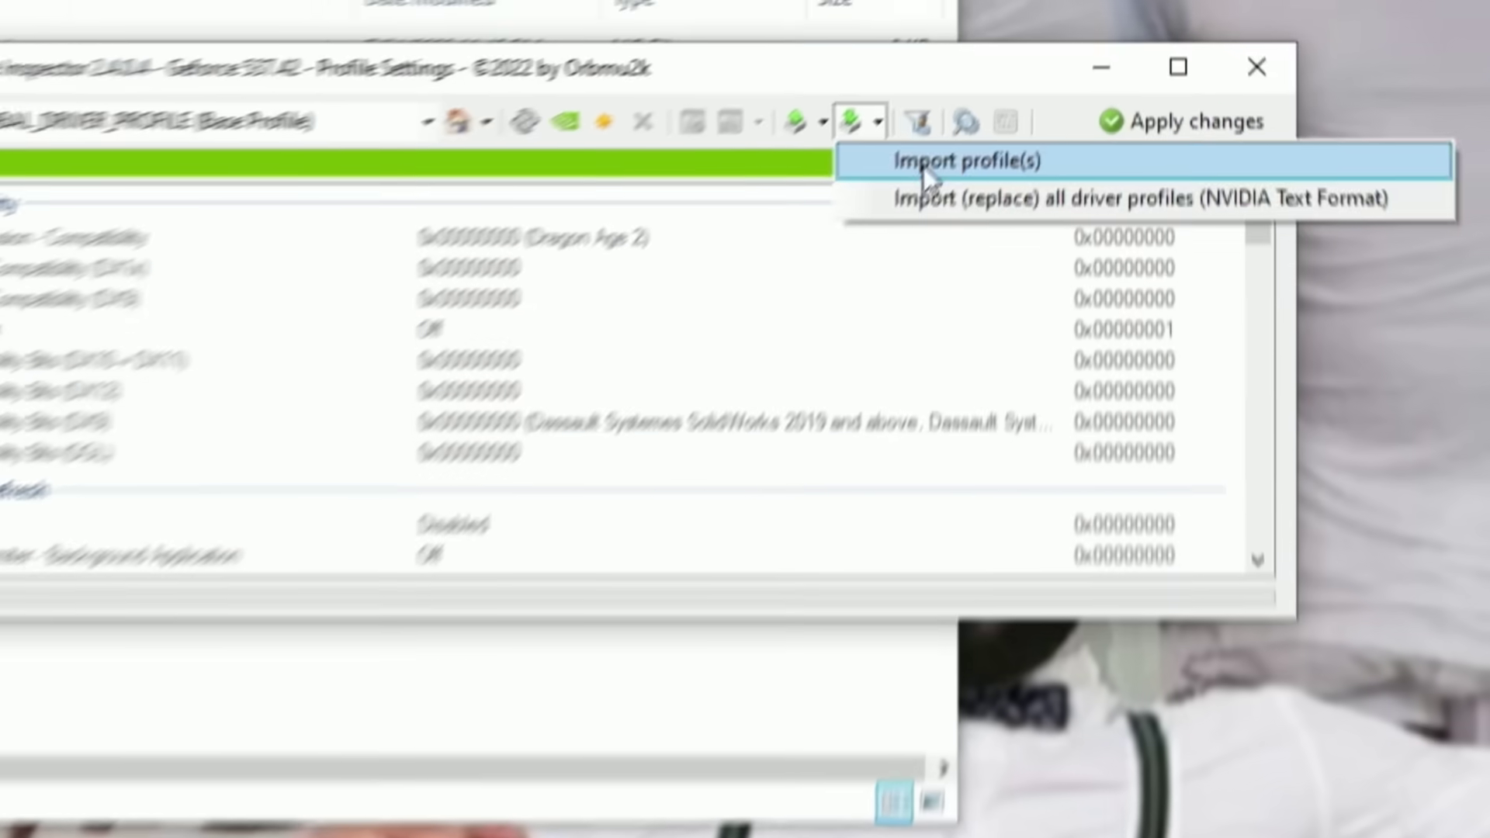
pyautogui.click(753, 428)
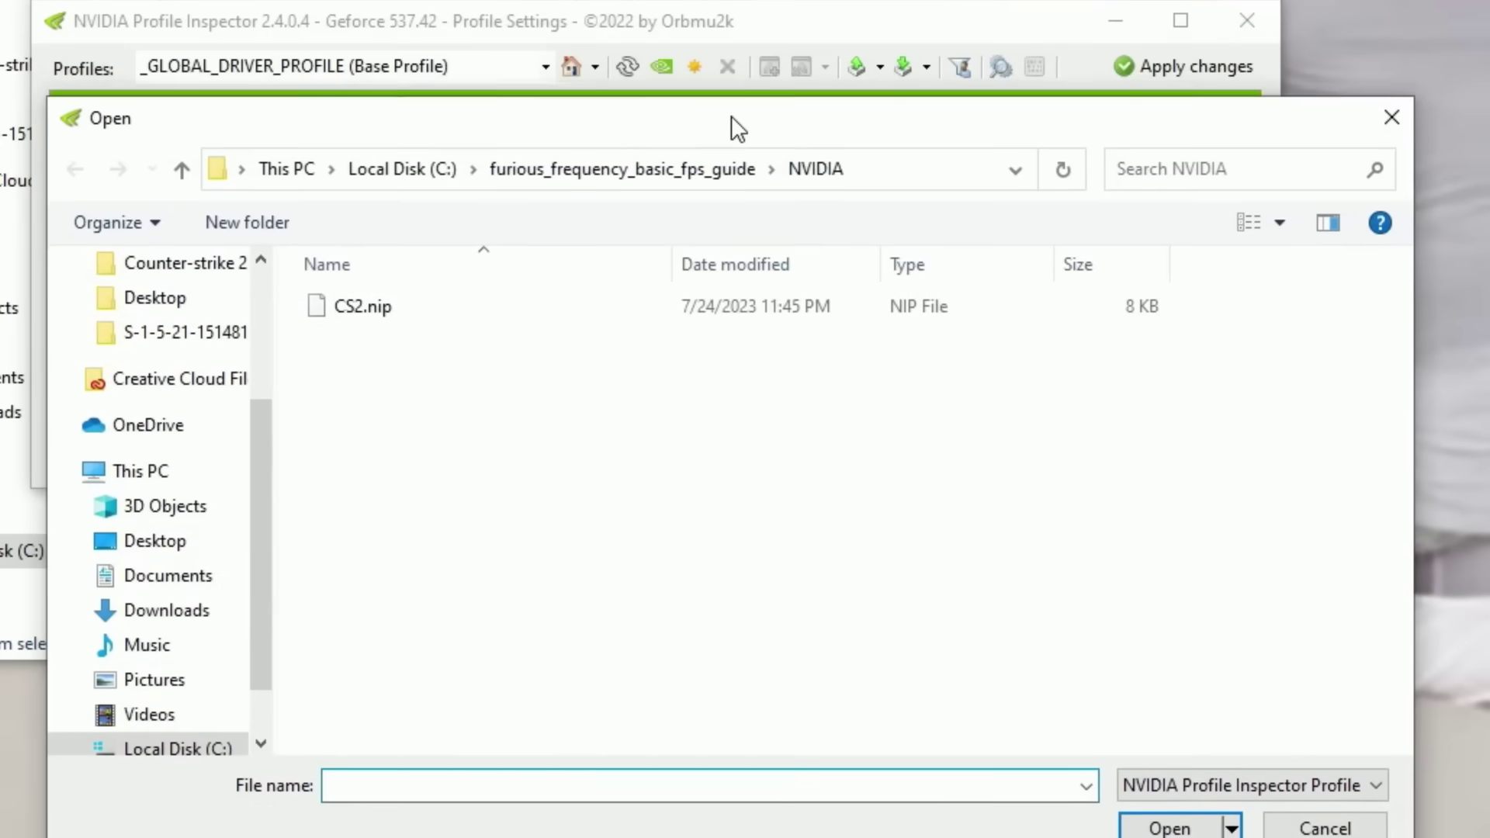
pyautogui.click(354, 257)
pyautogui.click(1160, 742)
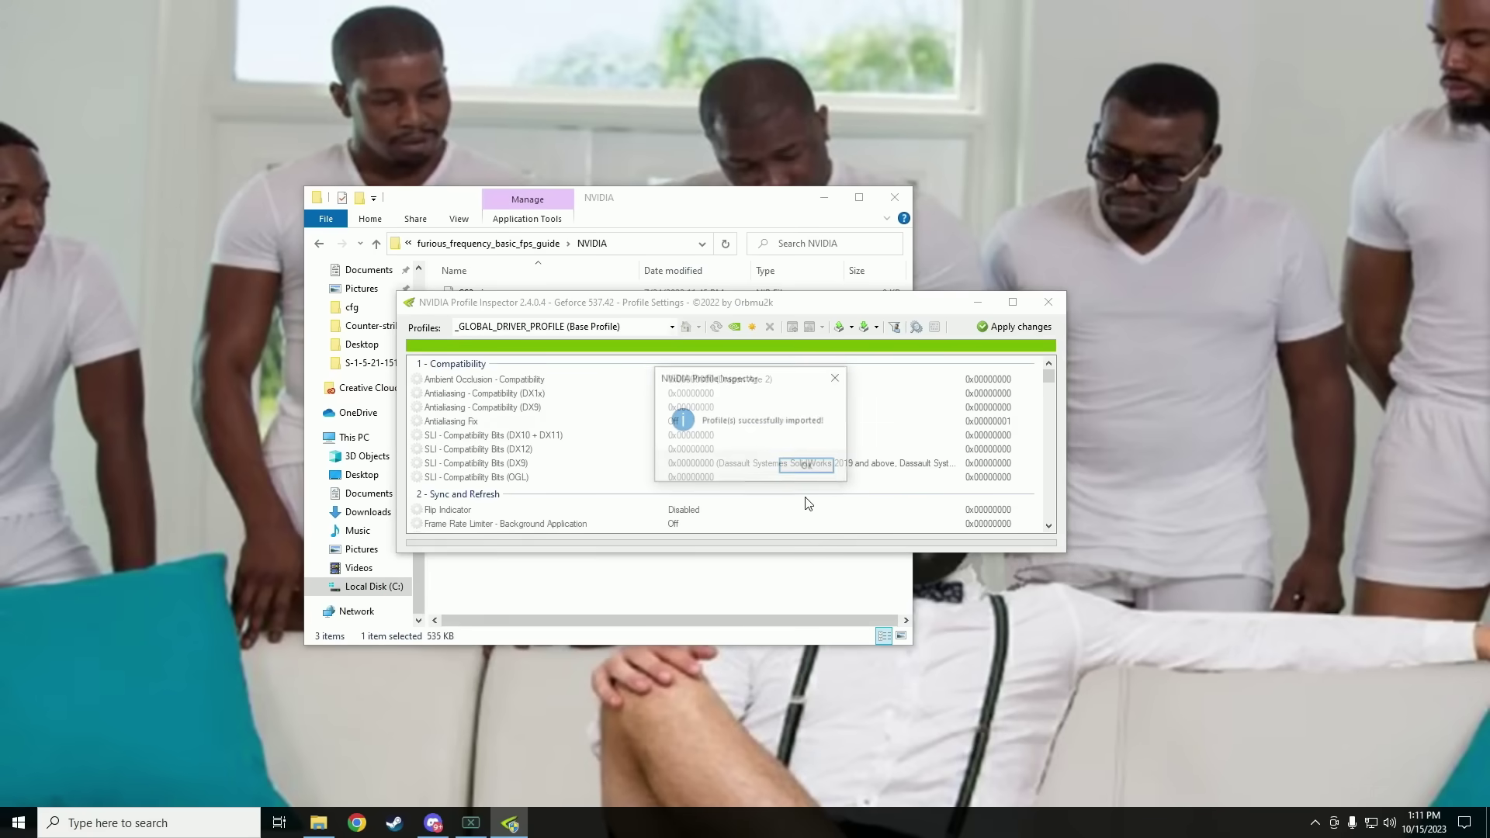
# Search for and load the Counter-strike 2 profile to review its imported settings
pyautogui.write('Counter')
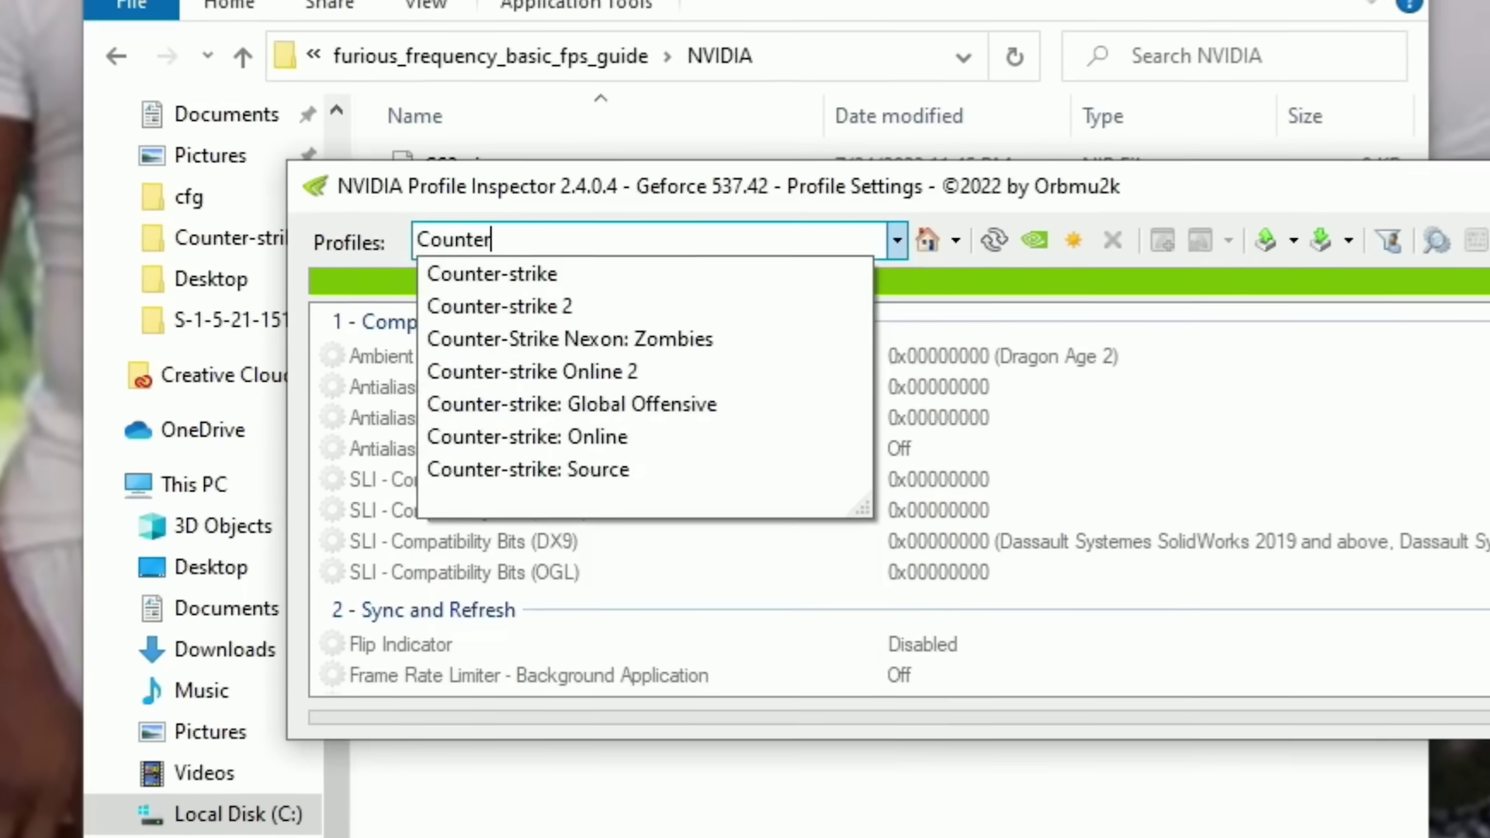
pyautogui.click(579, 303)
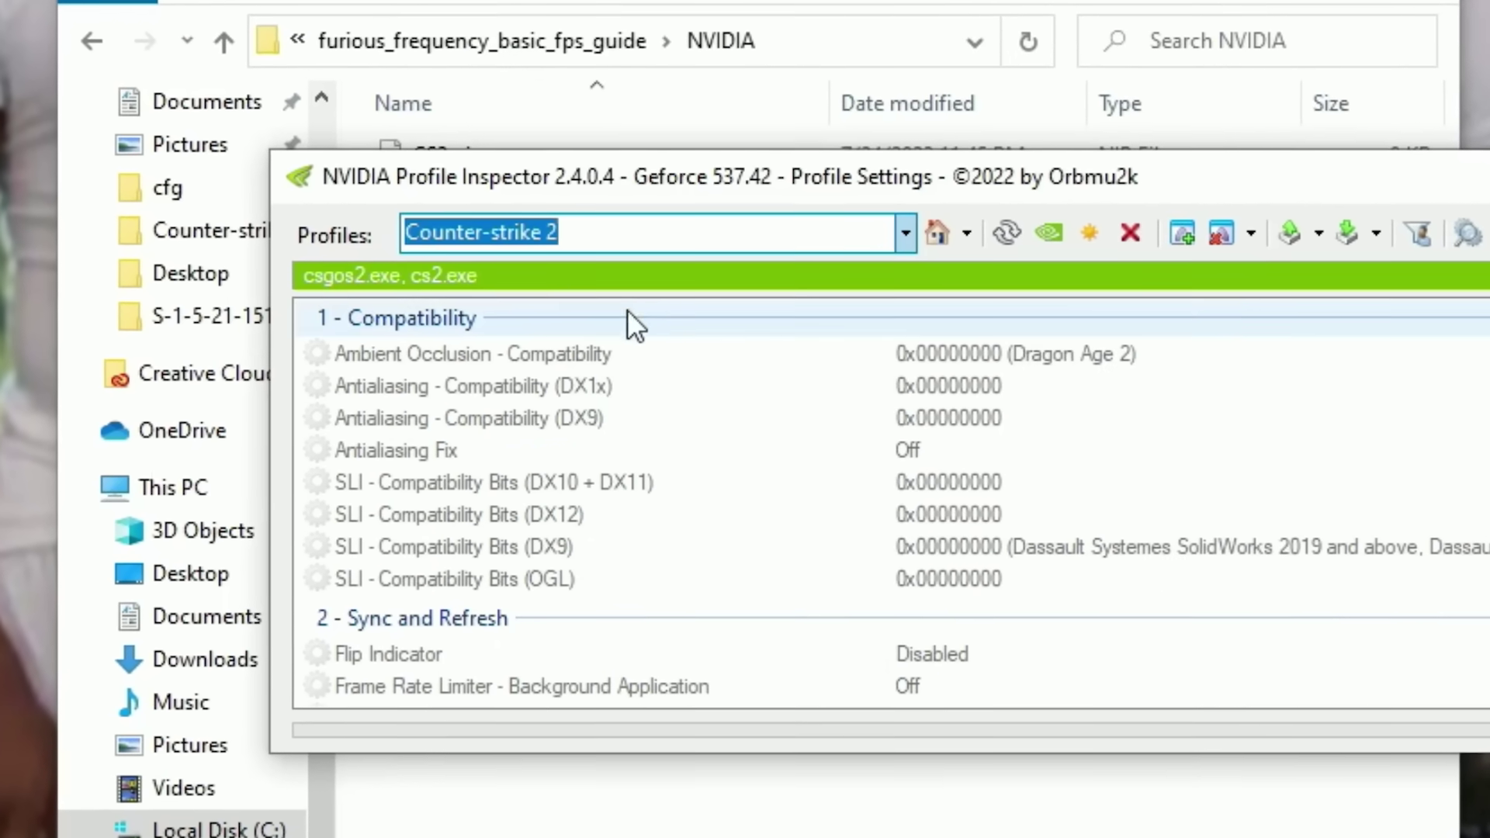
pyautogui.scroll(-5, 1222, 430)
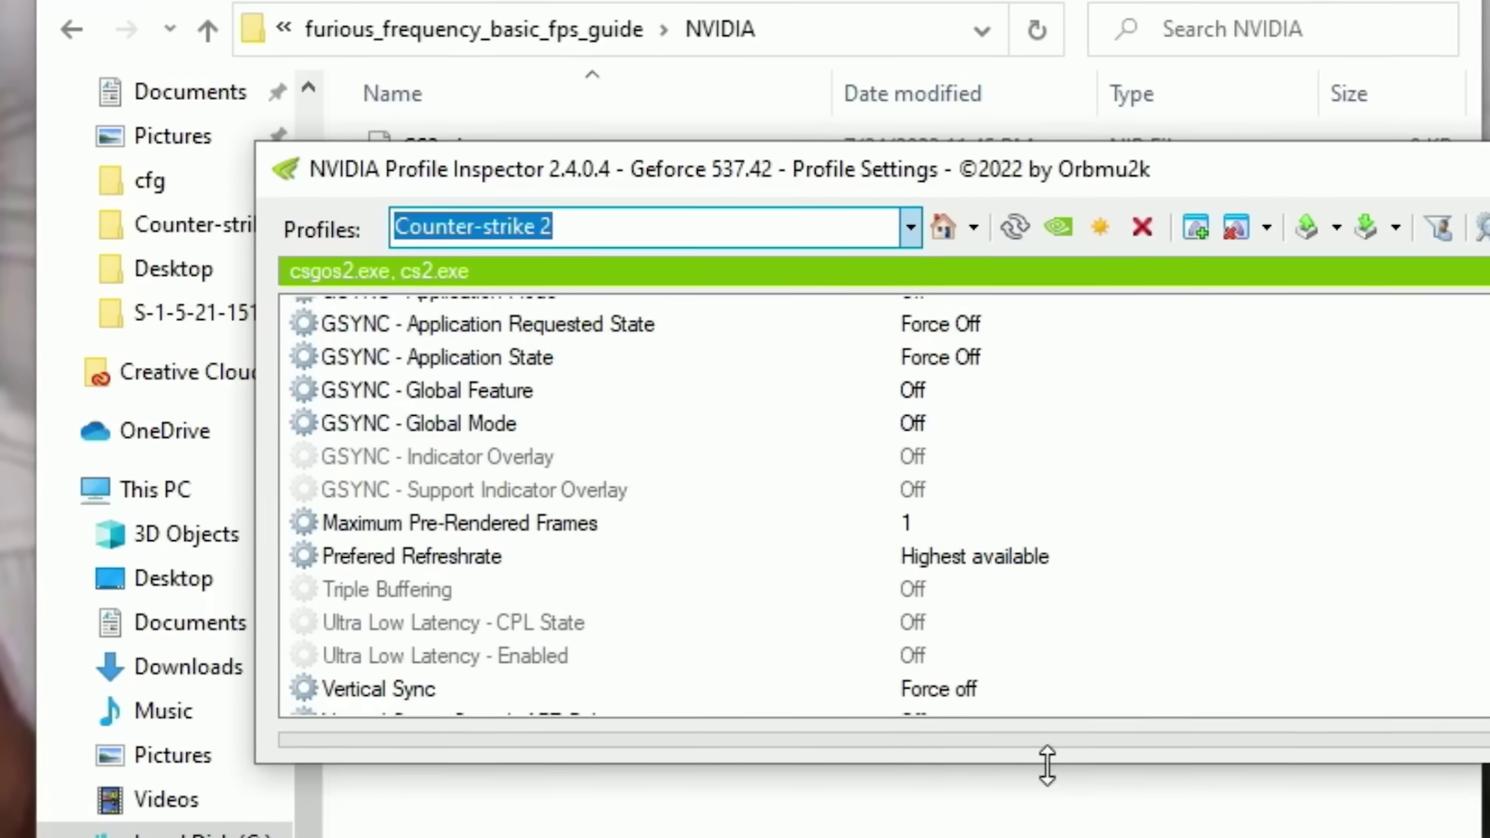
pyautogui.moveTo(1047, 766); pyautogui.dragTo(1044, 834)
pyautogui.scroll(10, 715, 641)
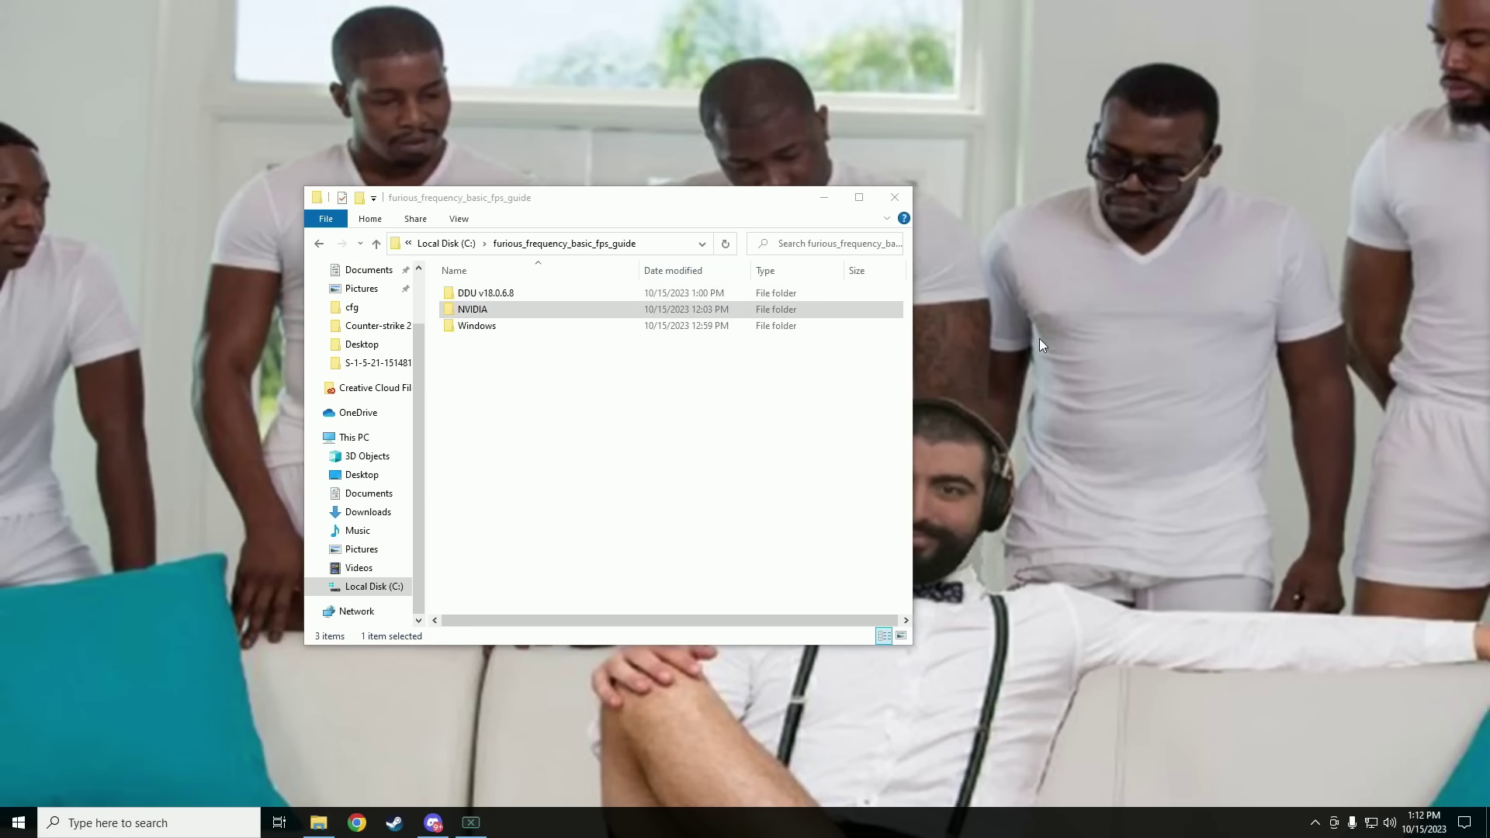
# Launch the NVIDIA Control Panel from the desktop, accept the licence, and open Adjust desktop size and position
pyautogui.rightClick(1040, 341)
pyautogui.click(1079, 454)
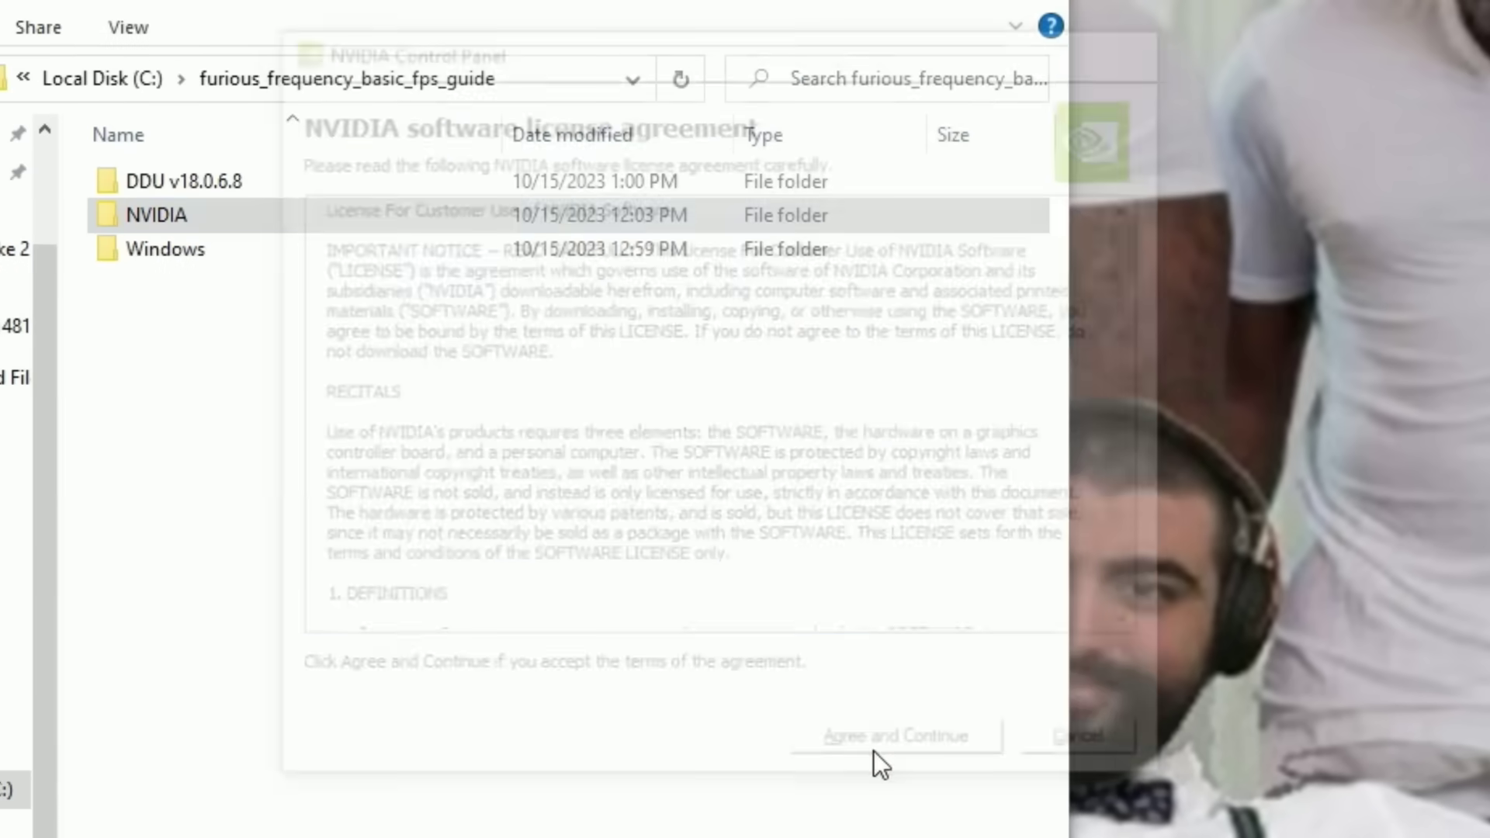
pyautogui.click(841, 755)
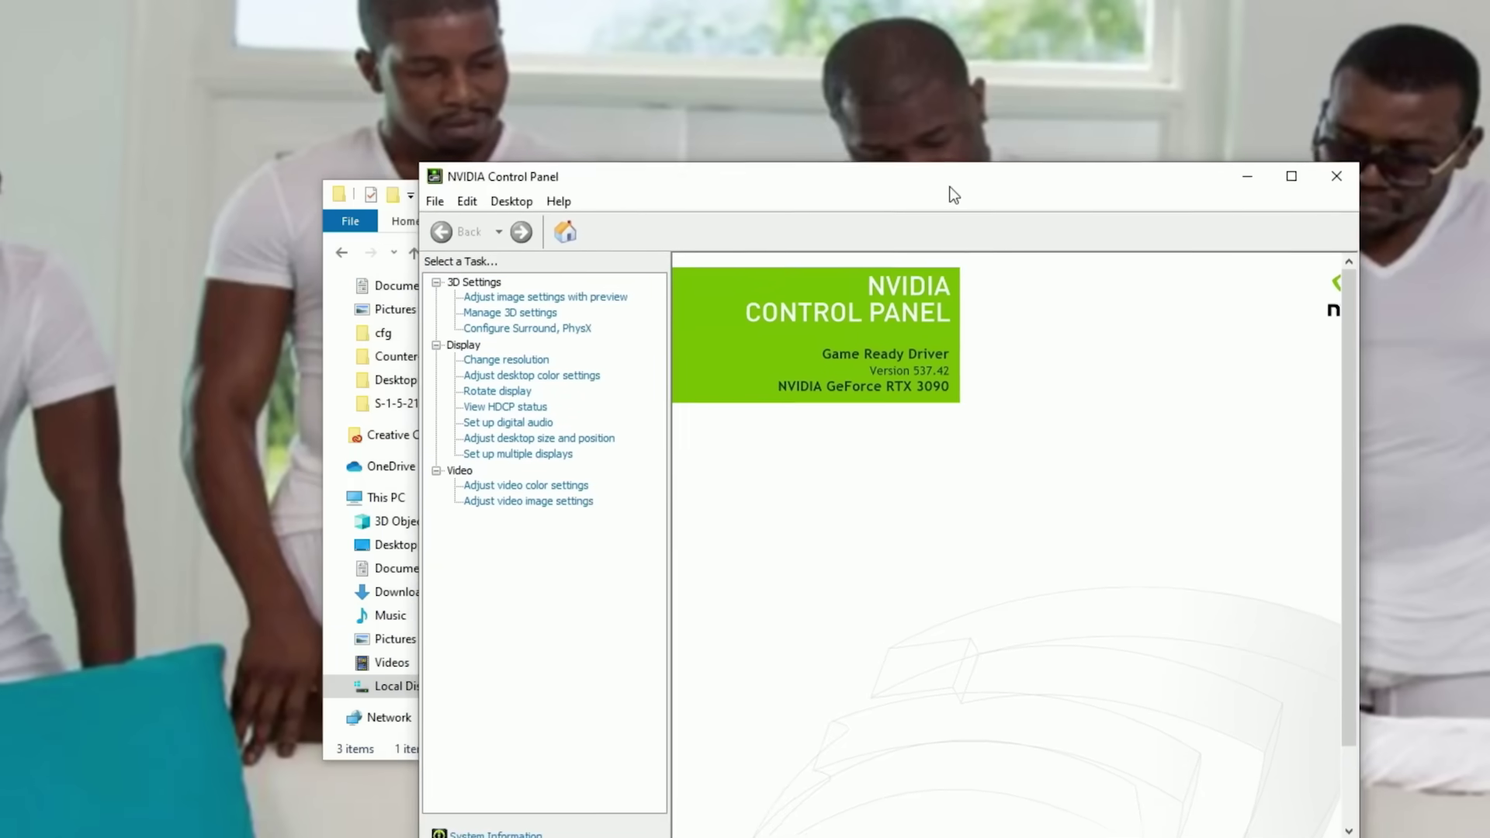
pyautogui.click(539, 438)
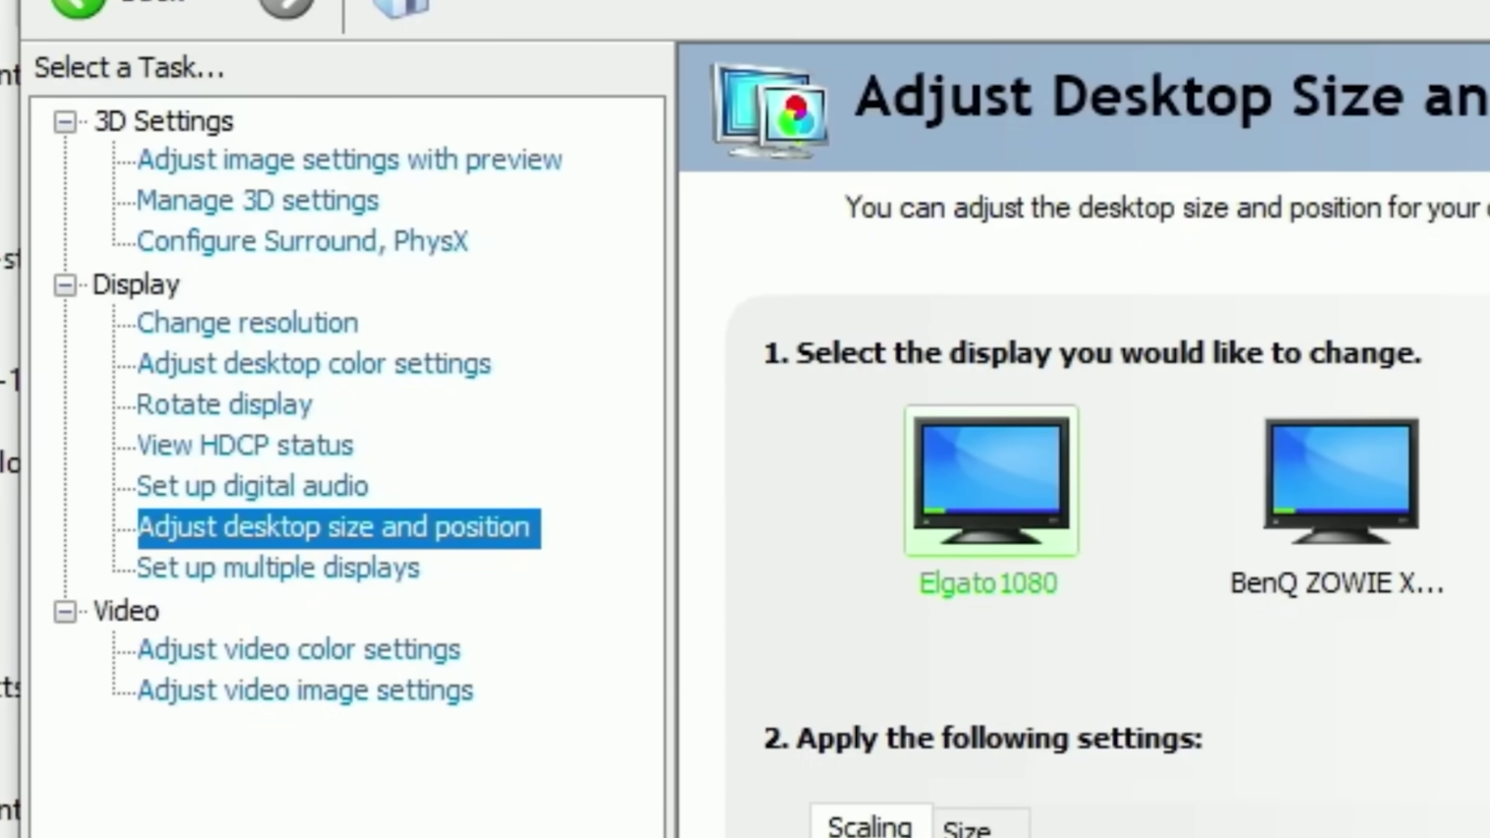
# For the second monitor, set Full-screen scaling on GPU, overriding games' and programs' scaling mode
pyautogui.click(1342, 481)
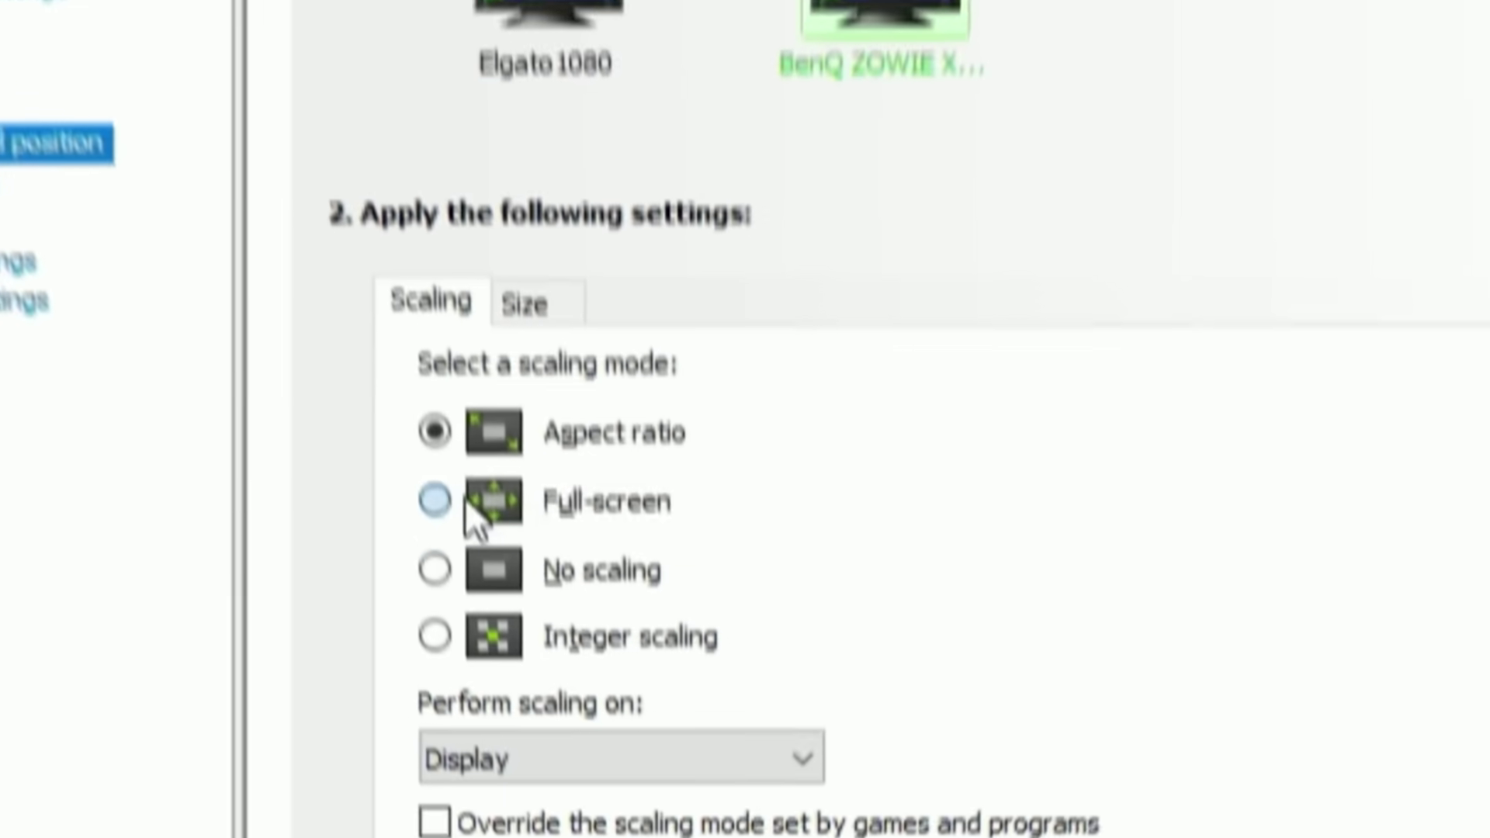
pyautogui.click(457, 499)
pyautogui.click(696, 389)
pyautogui.click(435, 436)
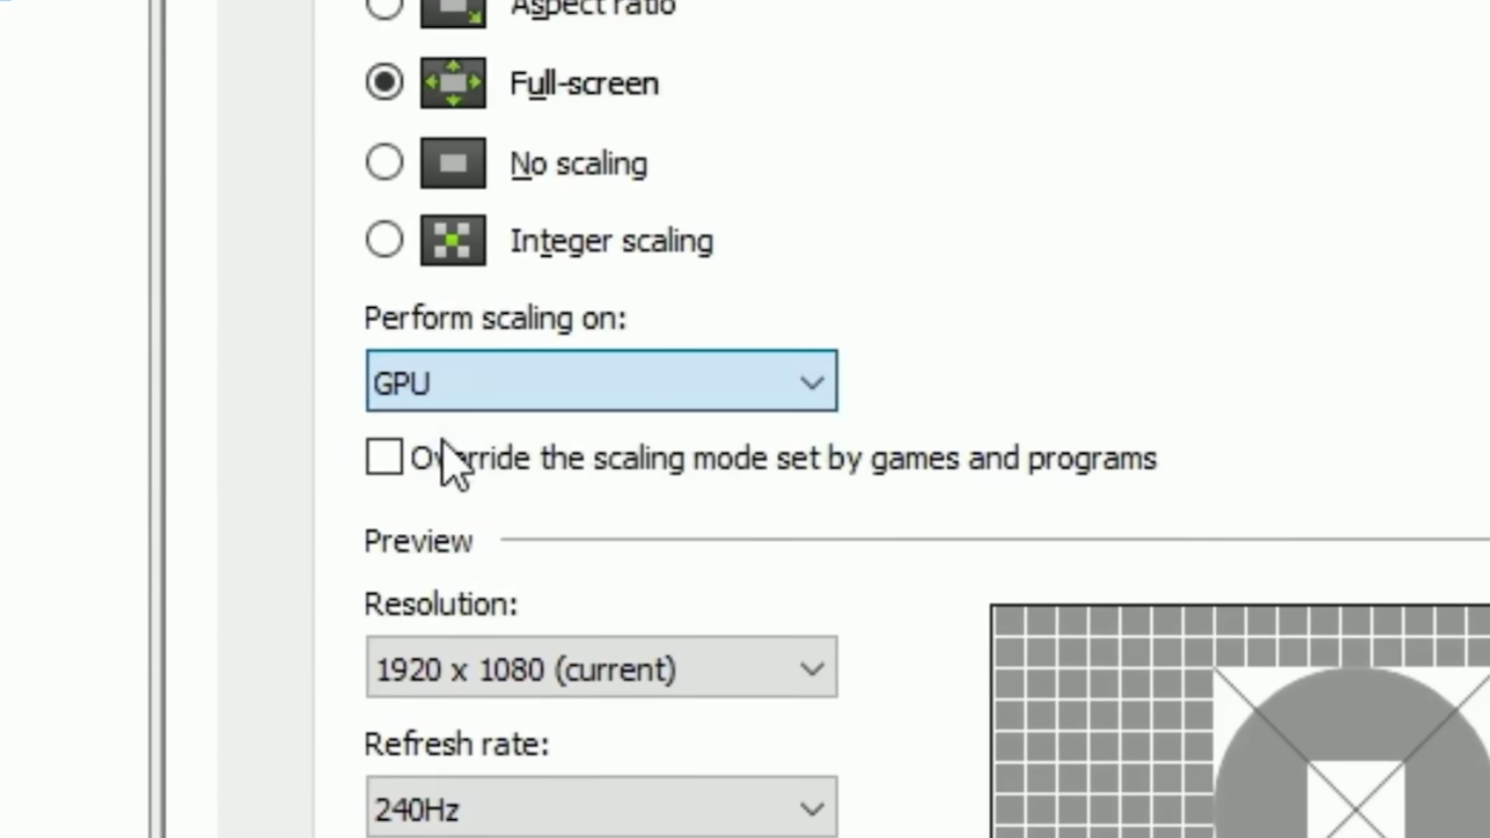
pyautogui.click(358, 464)
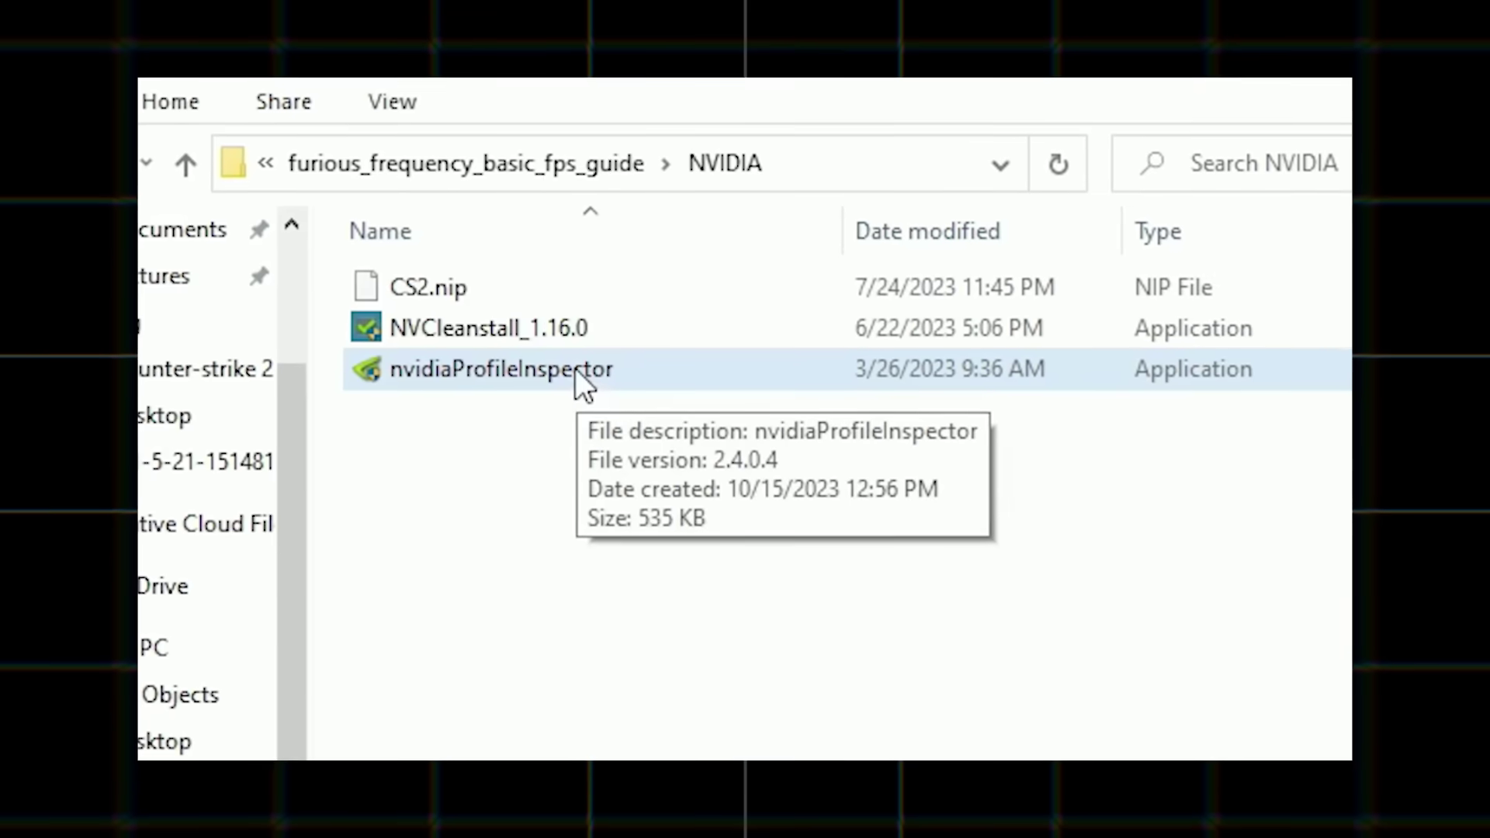
pyautogui.click(574, 368)
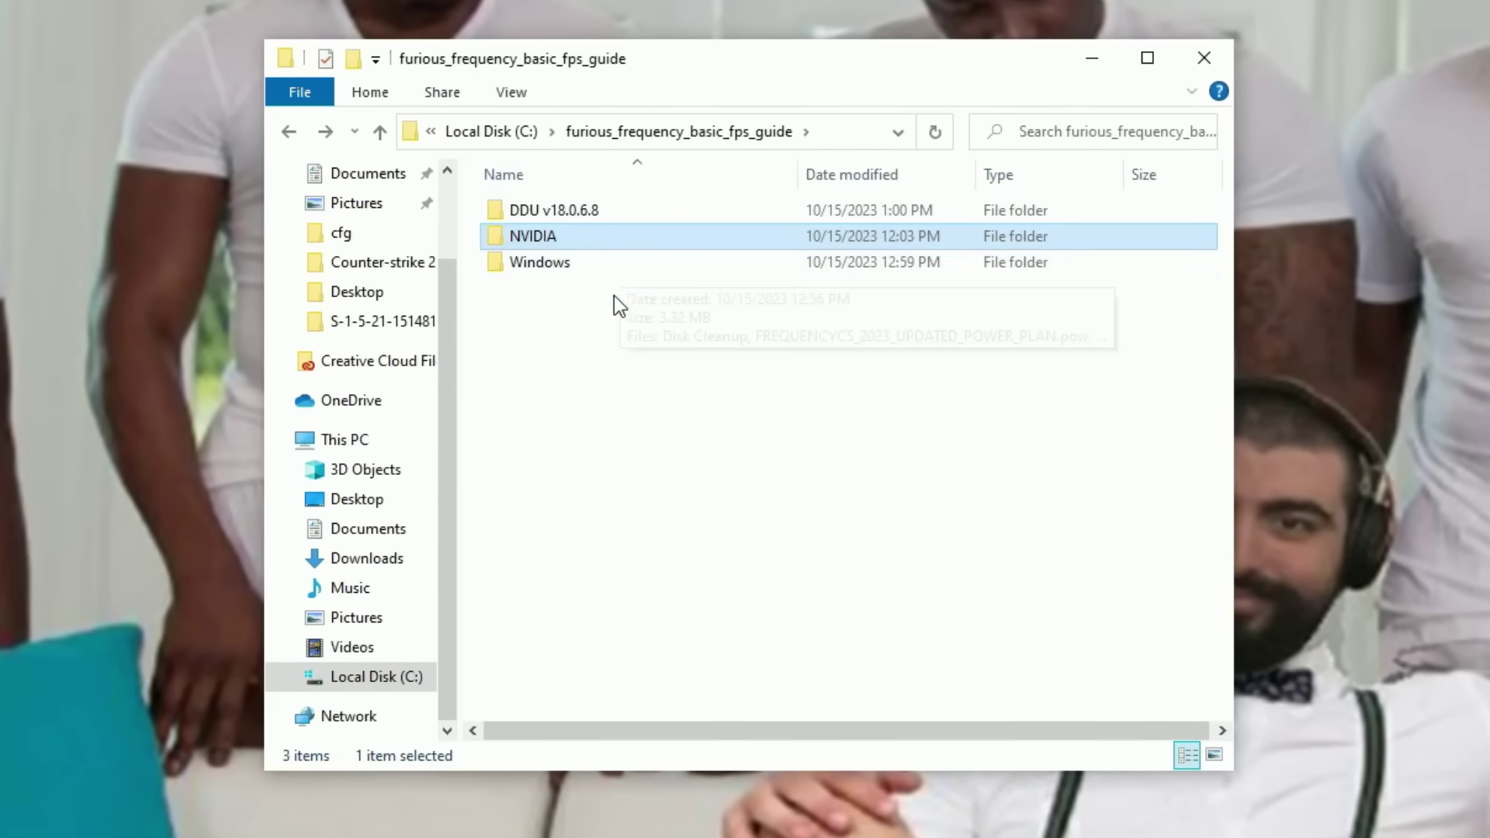
# Run MSI_util_v3 as administrator from the Windows folder and select the NVIDIA GeForce RTX 3090
pyautogui.doubleClick(621, 264)
pyautogui.rightClick(607, 284)
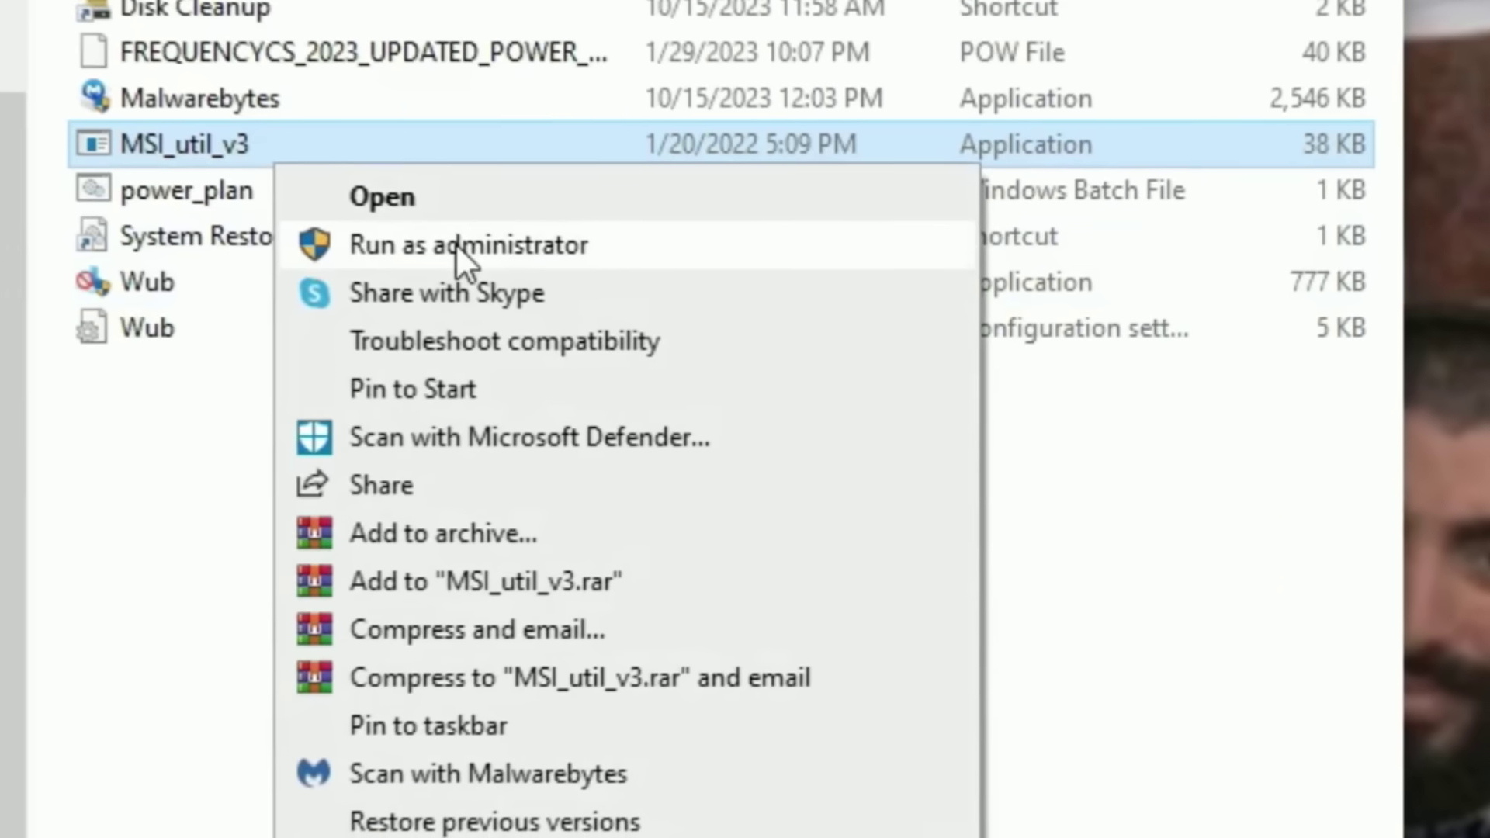
pyautogui.click(564, 288)
pyautogui.click(696, 522)
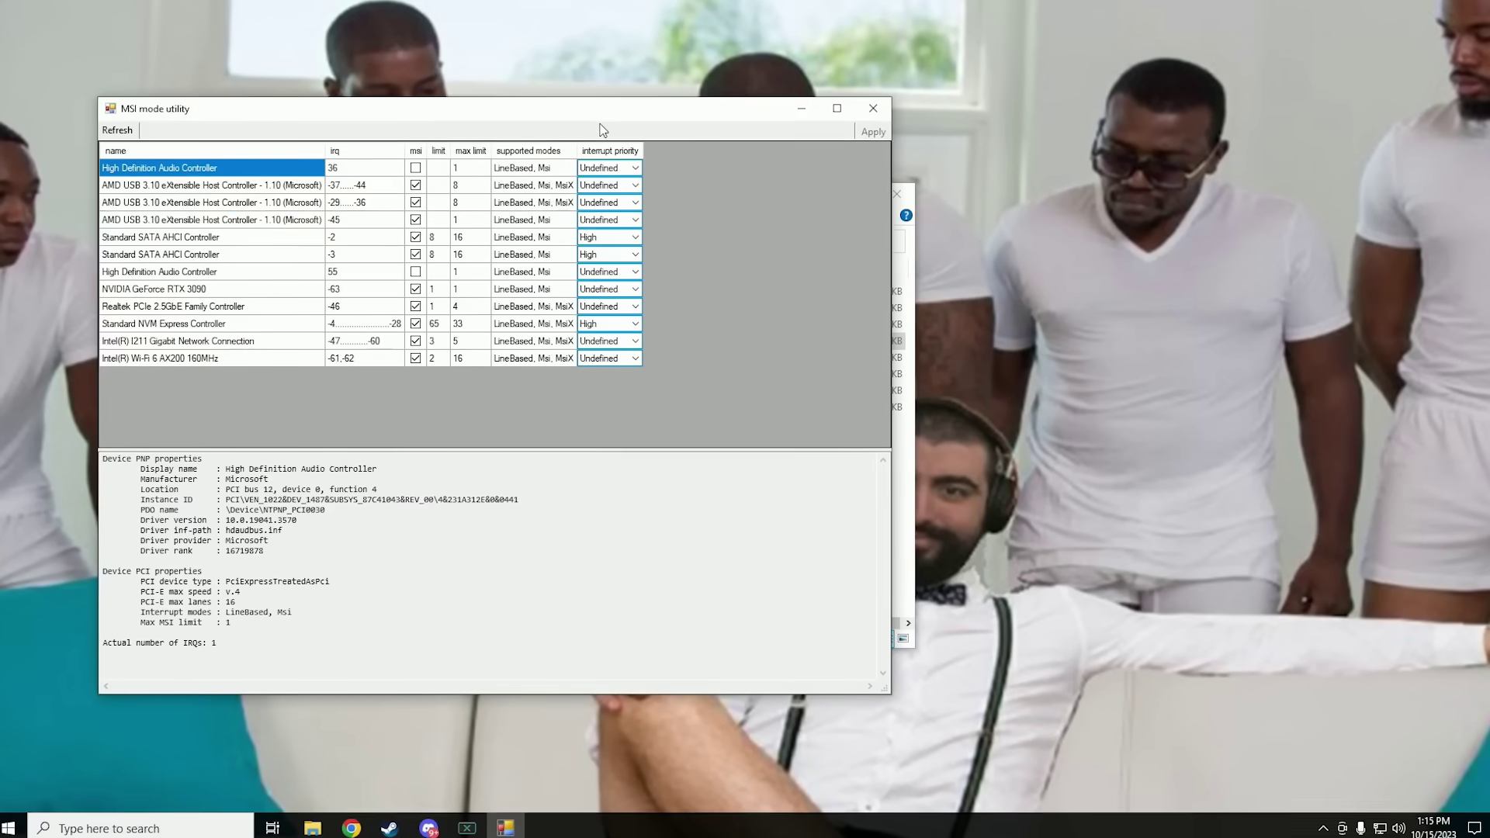
pyautogui.click(241, 289)
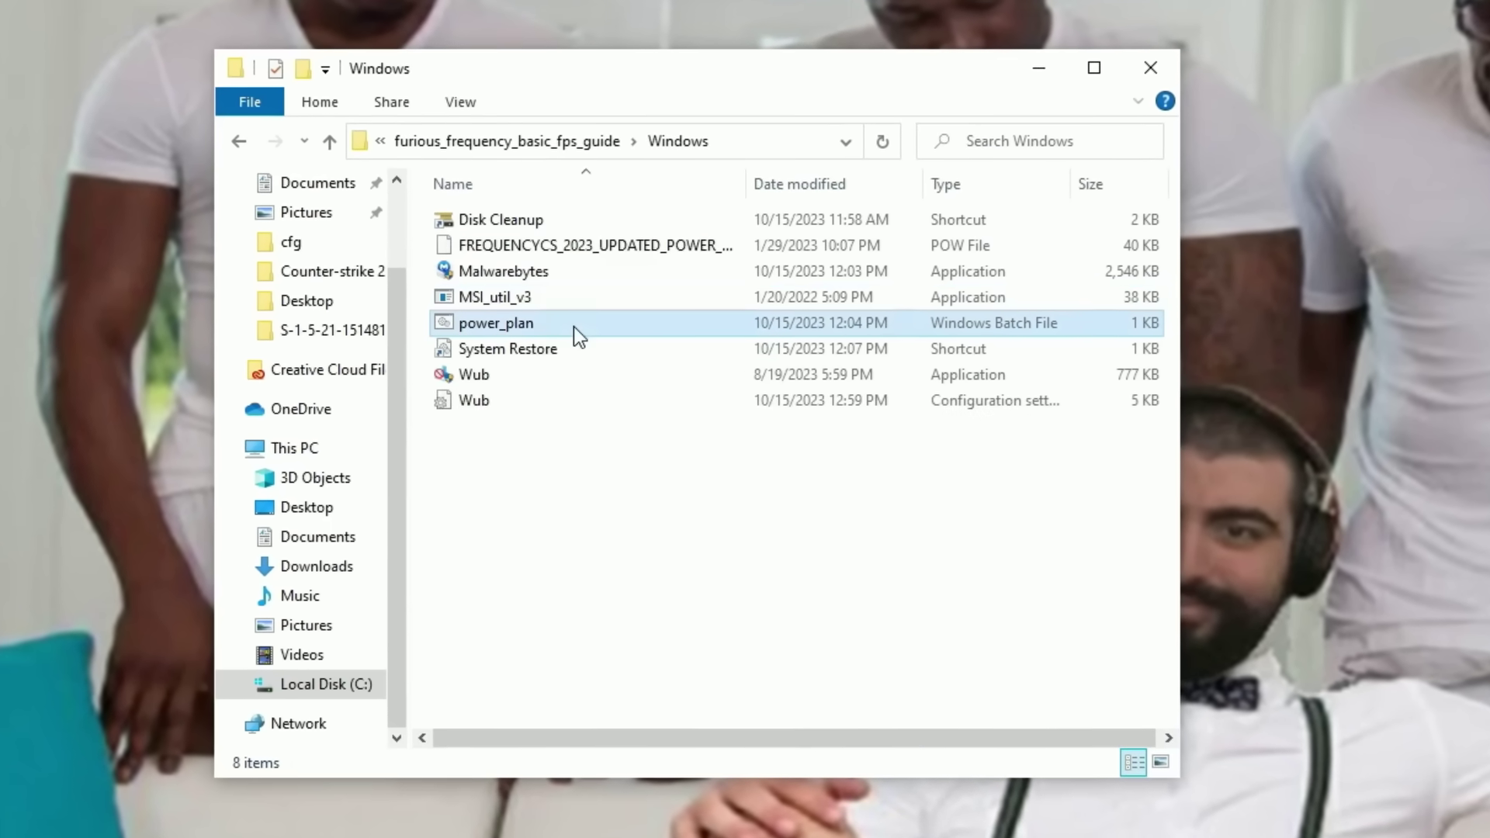
# Activate FREQUENCYCS_2023_UPDATED_POWER_PLAN from the hidden additional plans in Power Options
pyautogui.rightClick(500, 359)
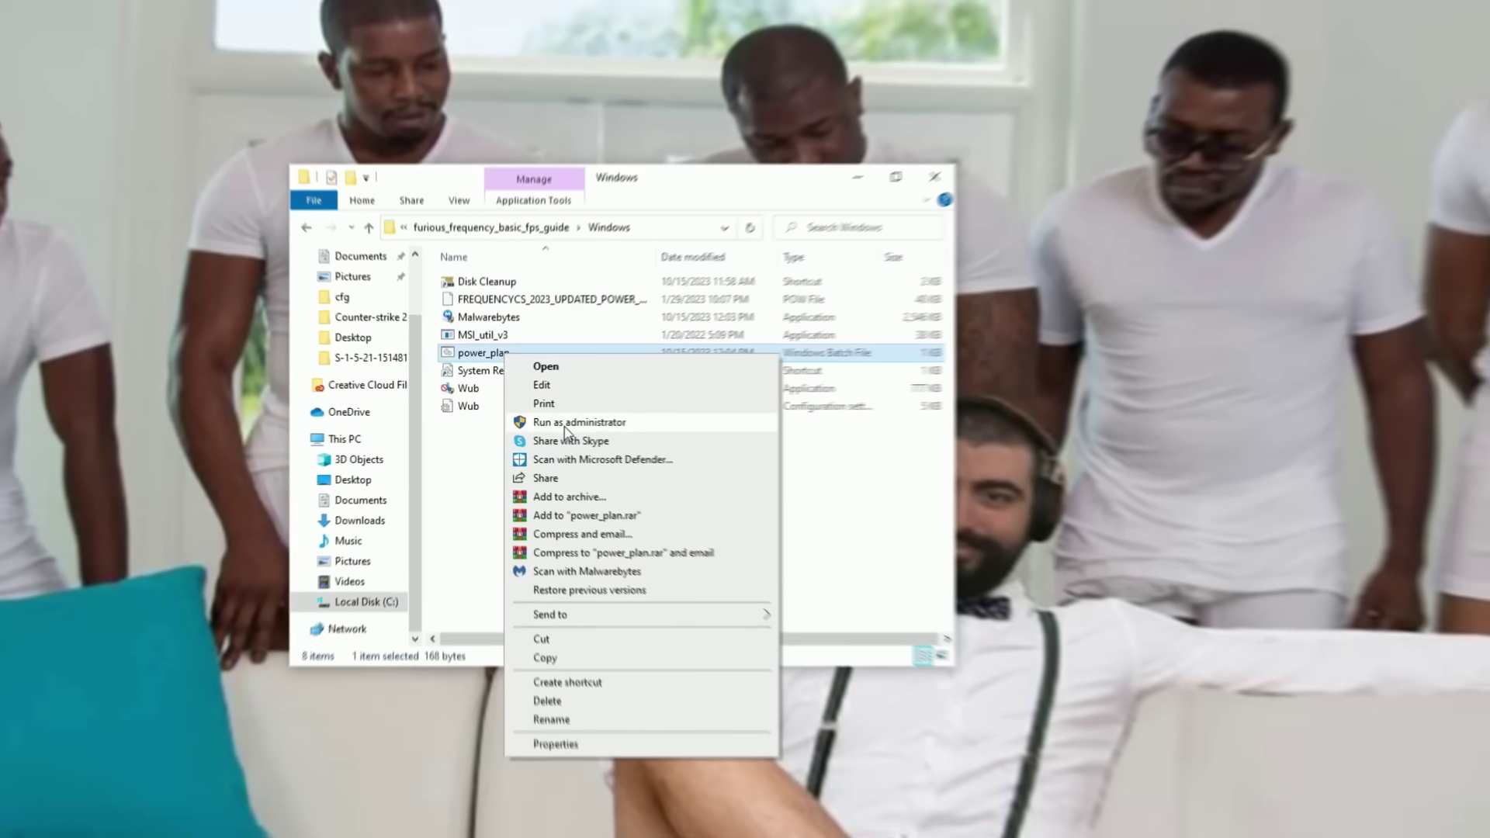
pyautogui.write('power')
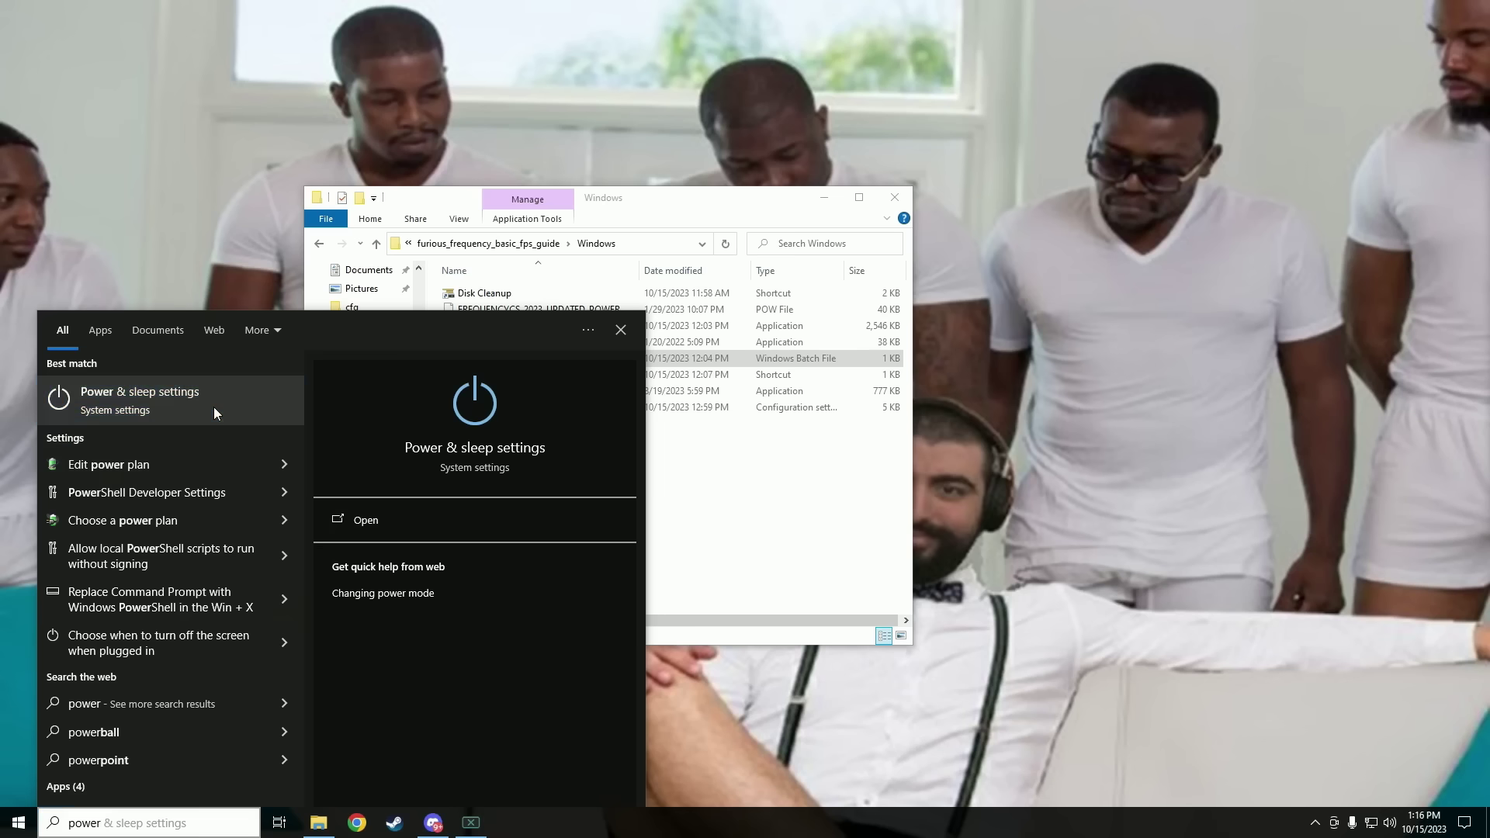
pyautogui.click(213, 407)
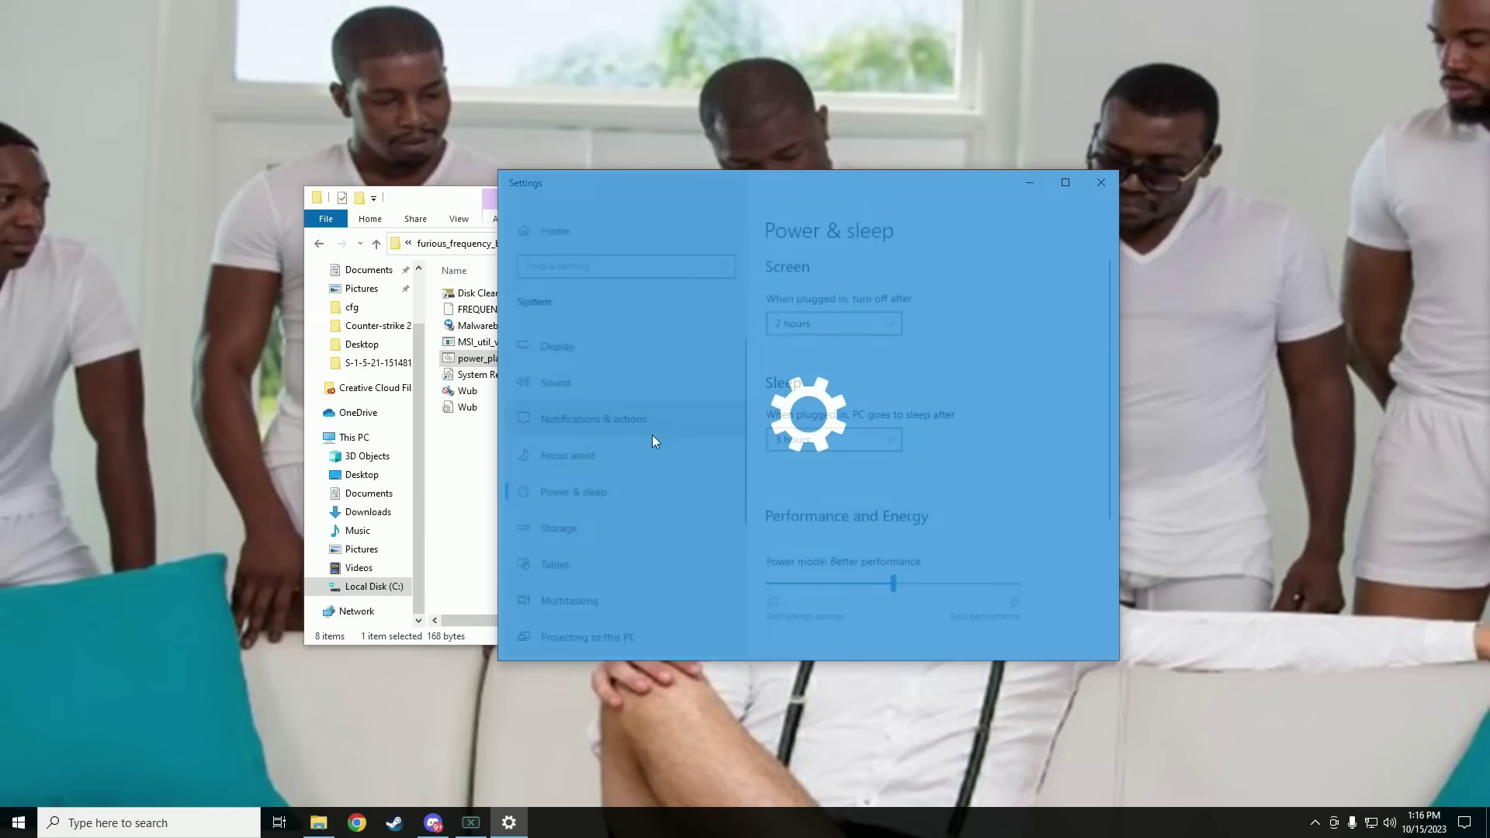
pyautogui.click(1024, 394)
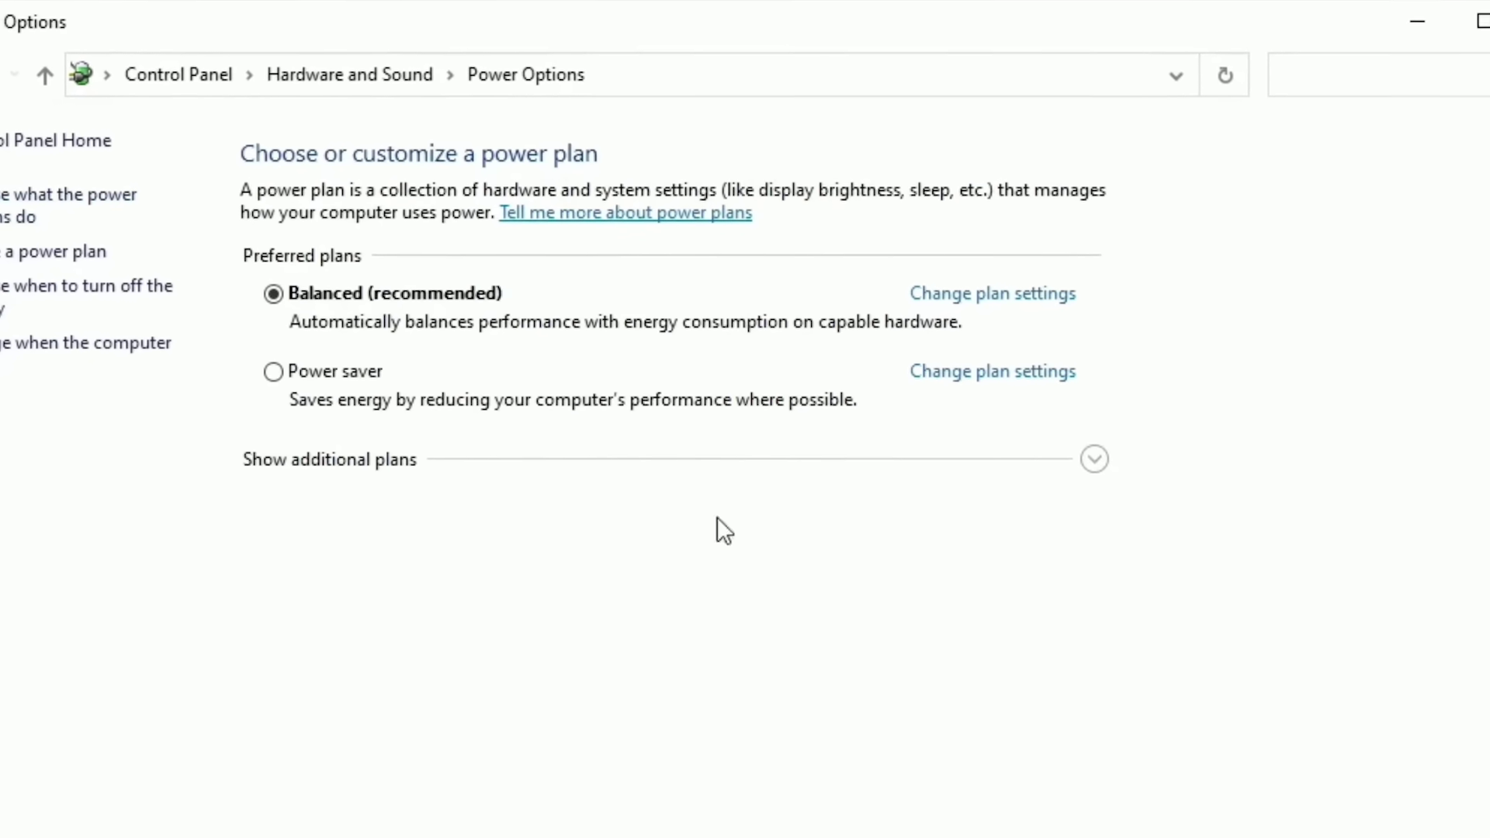
pyautogui.click(1101, 471)
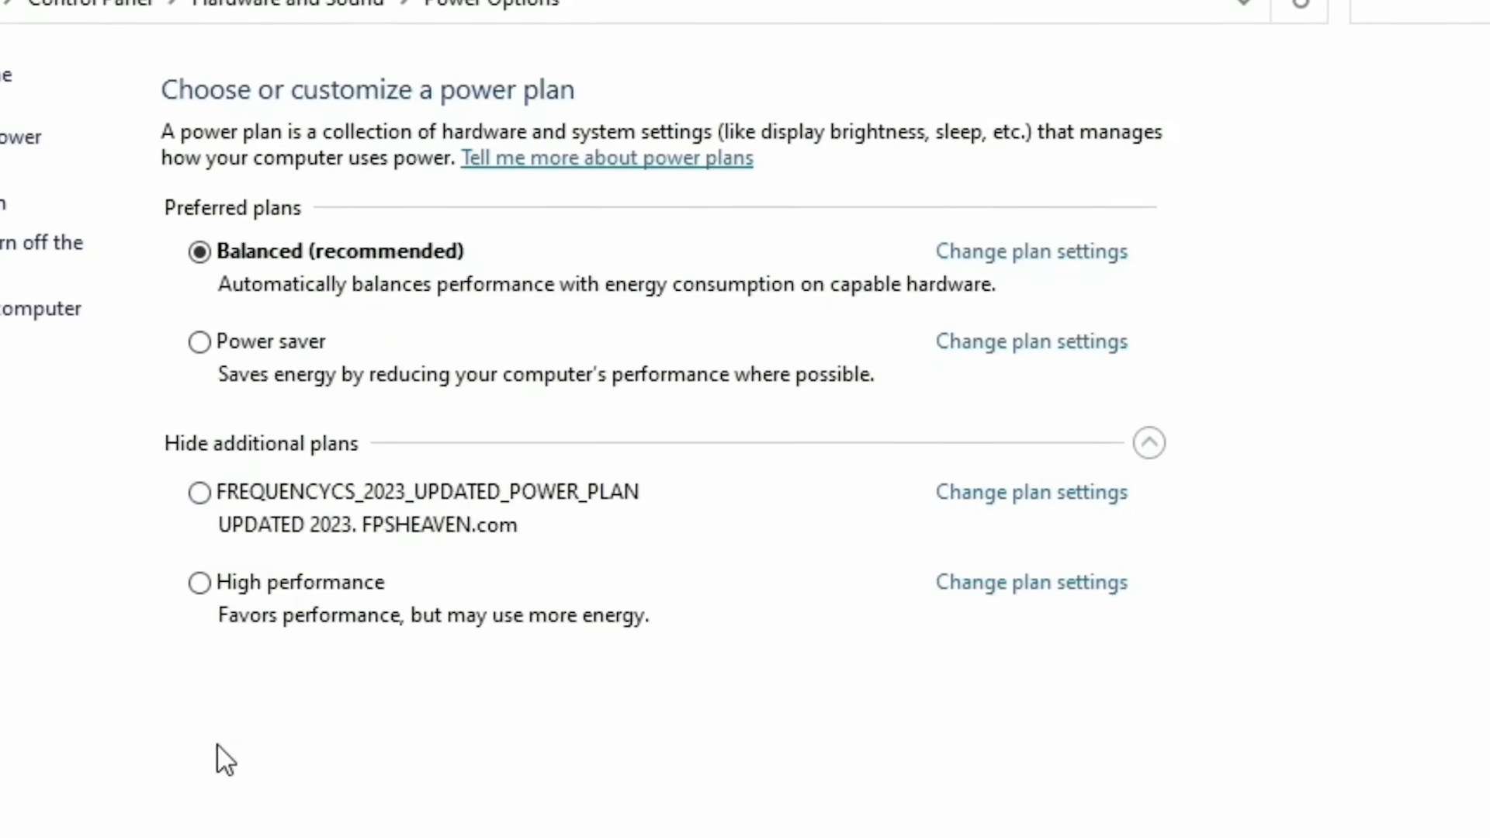
pyautogui.click(193, 492)
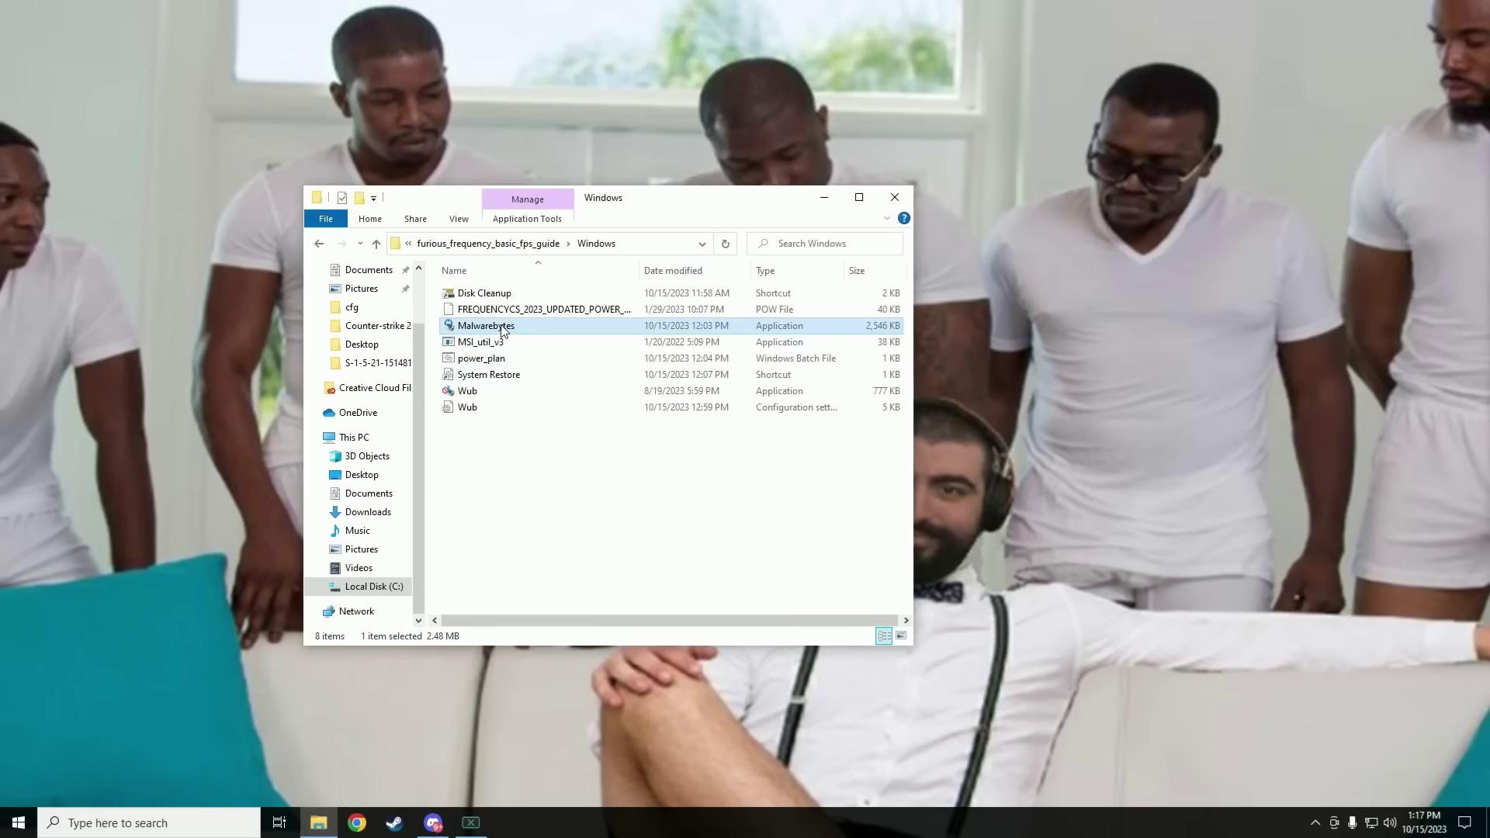
pyautogui.click(503, 359)
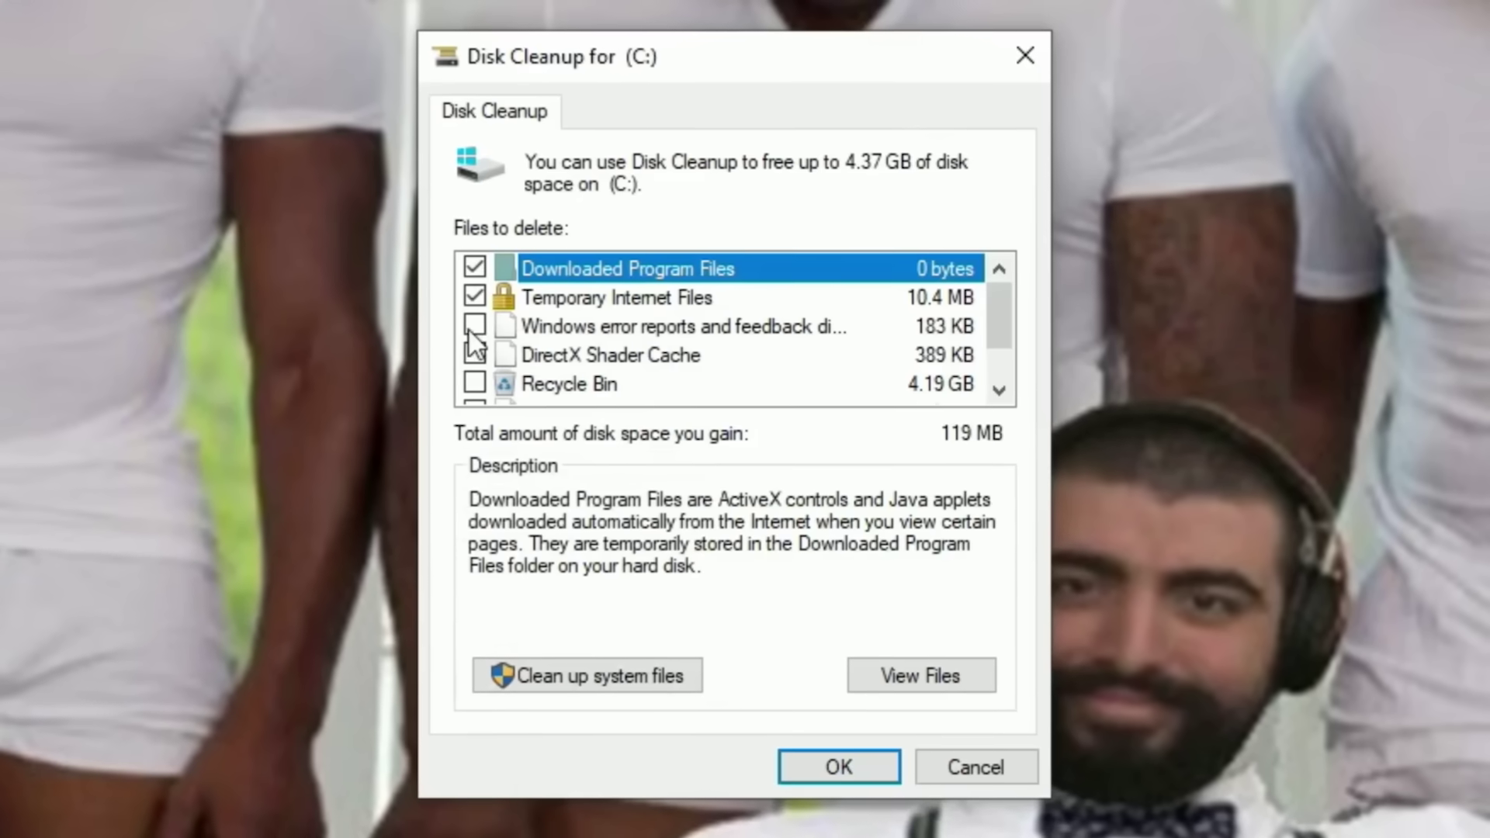
# Delete drive C: junk files including the Recycle Bin, then rescan C: with system files
pyautogui.click(466, 380)
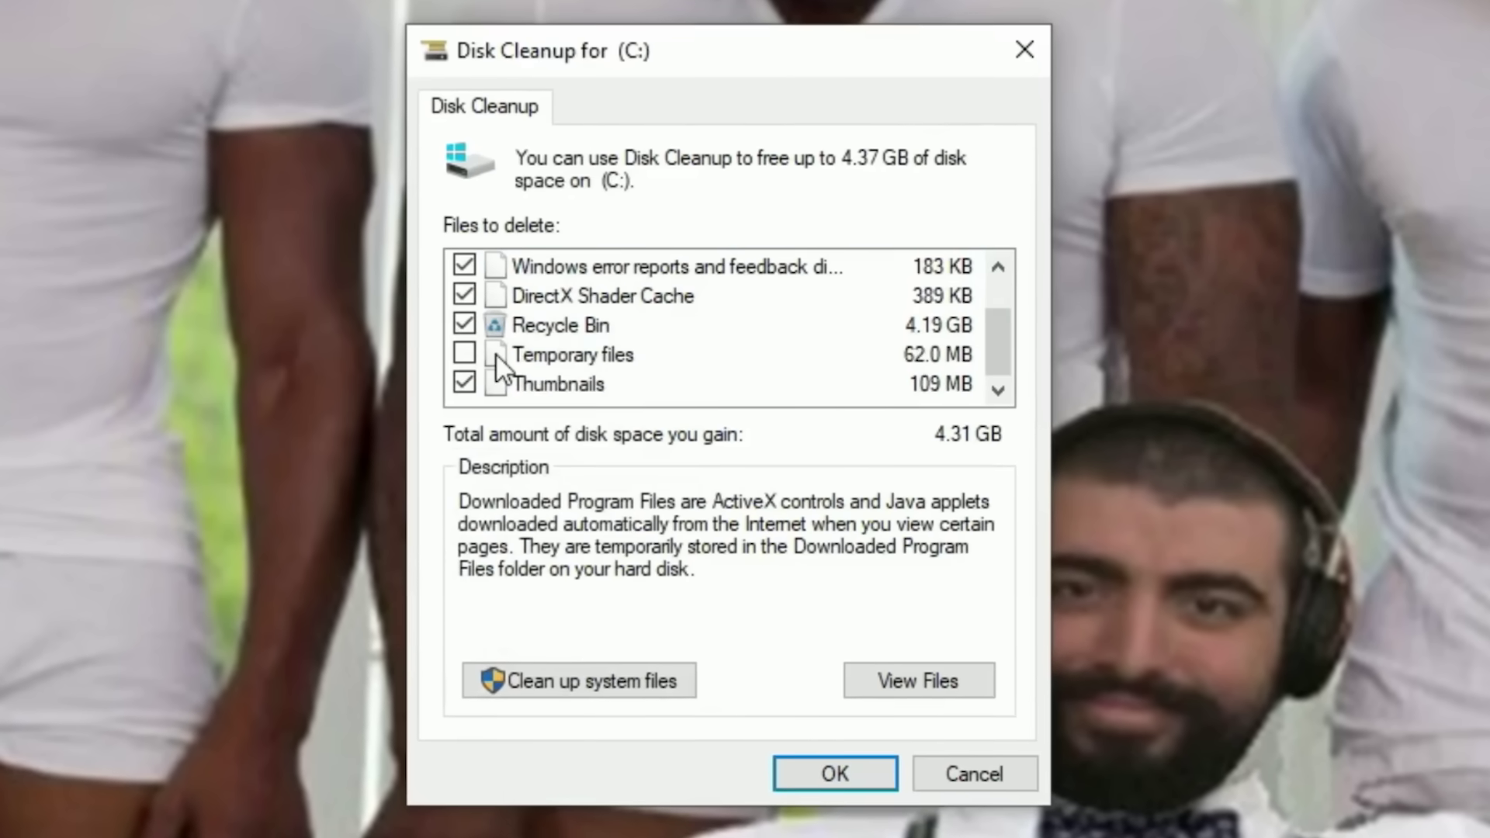
pyautogui.press('Return')
pyautogui.click(794, 454)
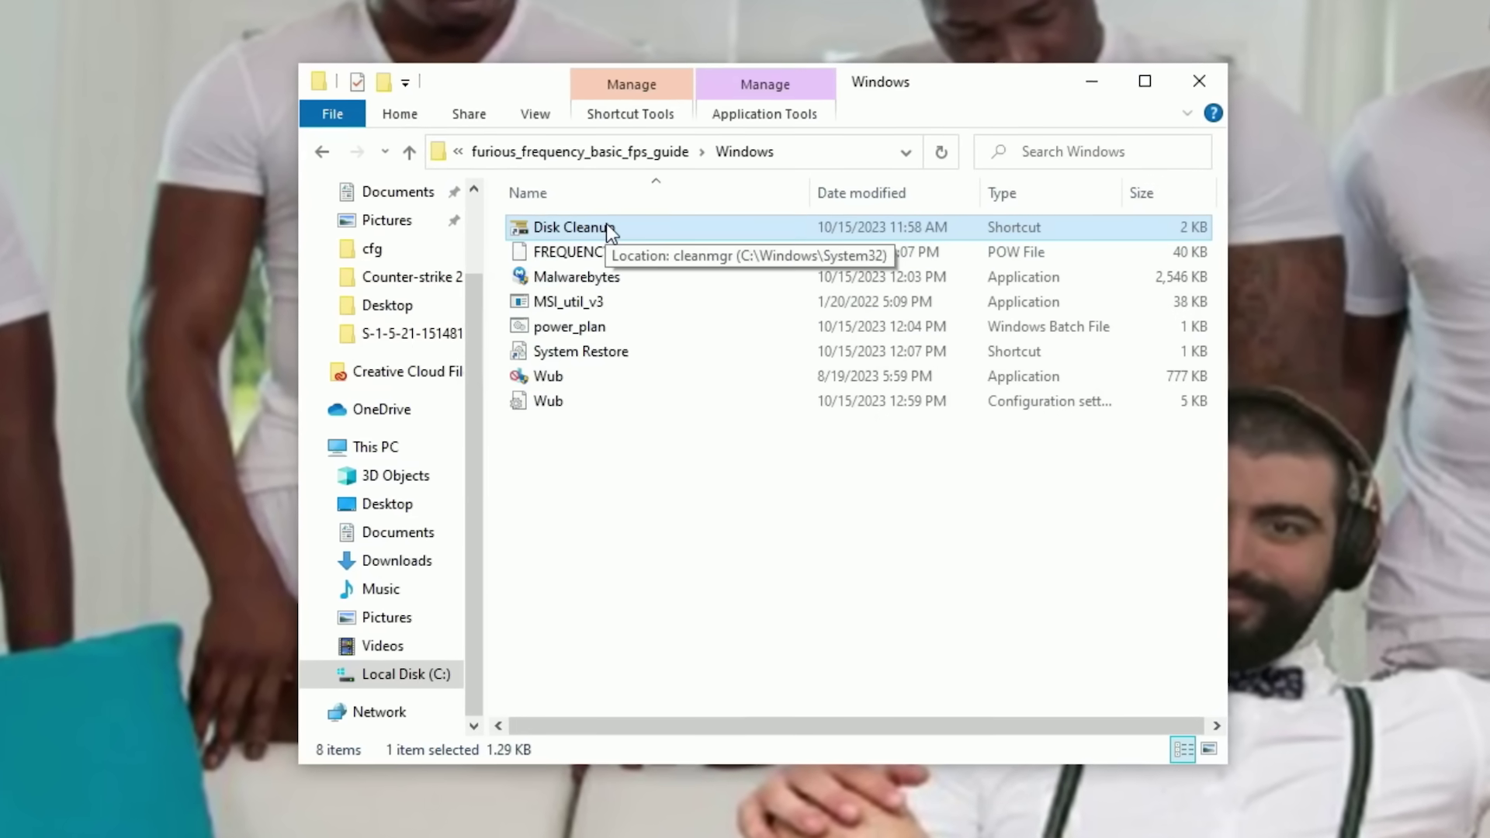
pyautogui.doubleClick(607, 223)
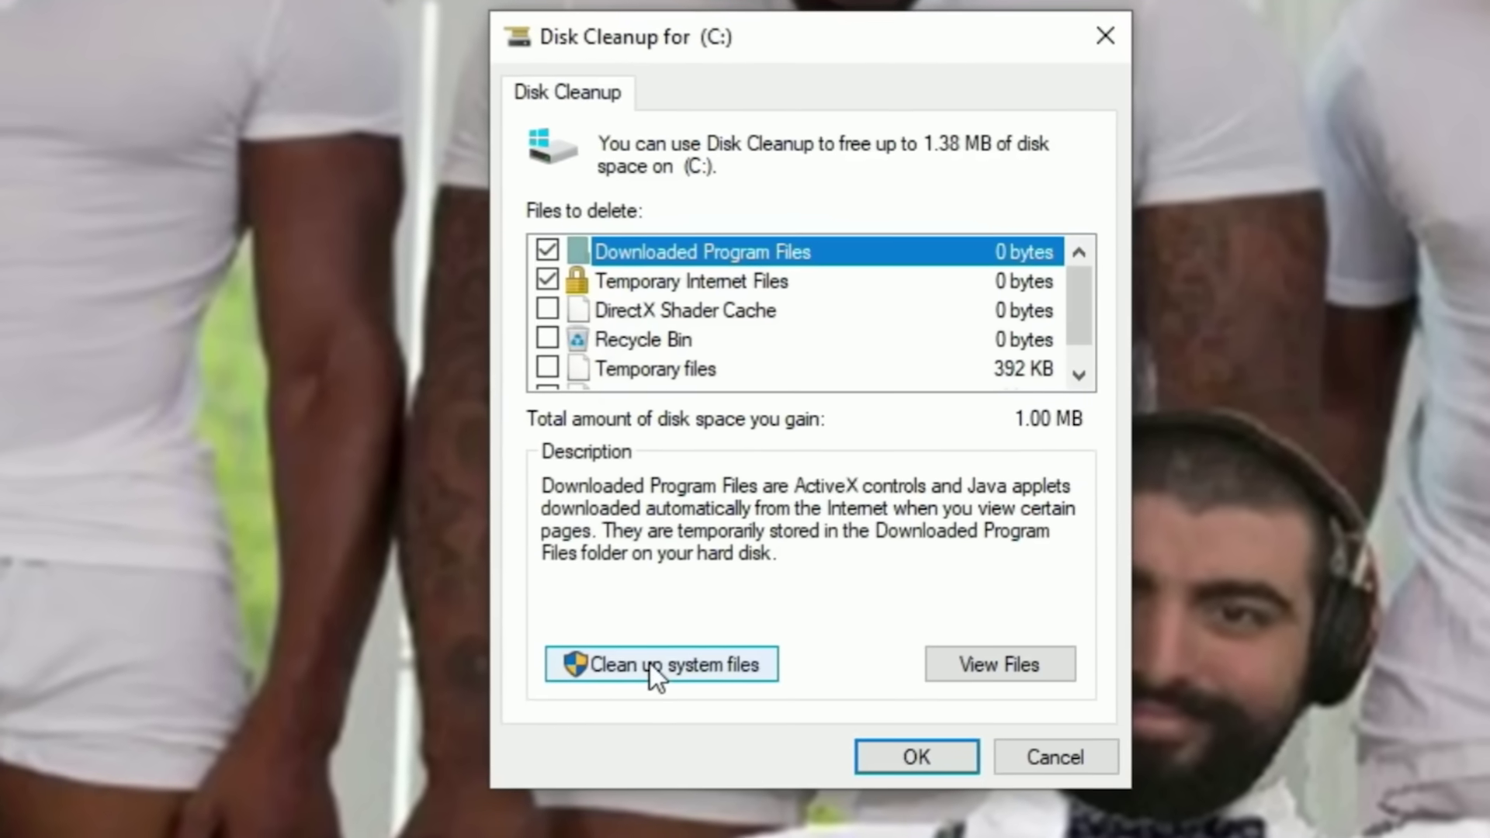
pyautogui.click(637, 673)
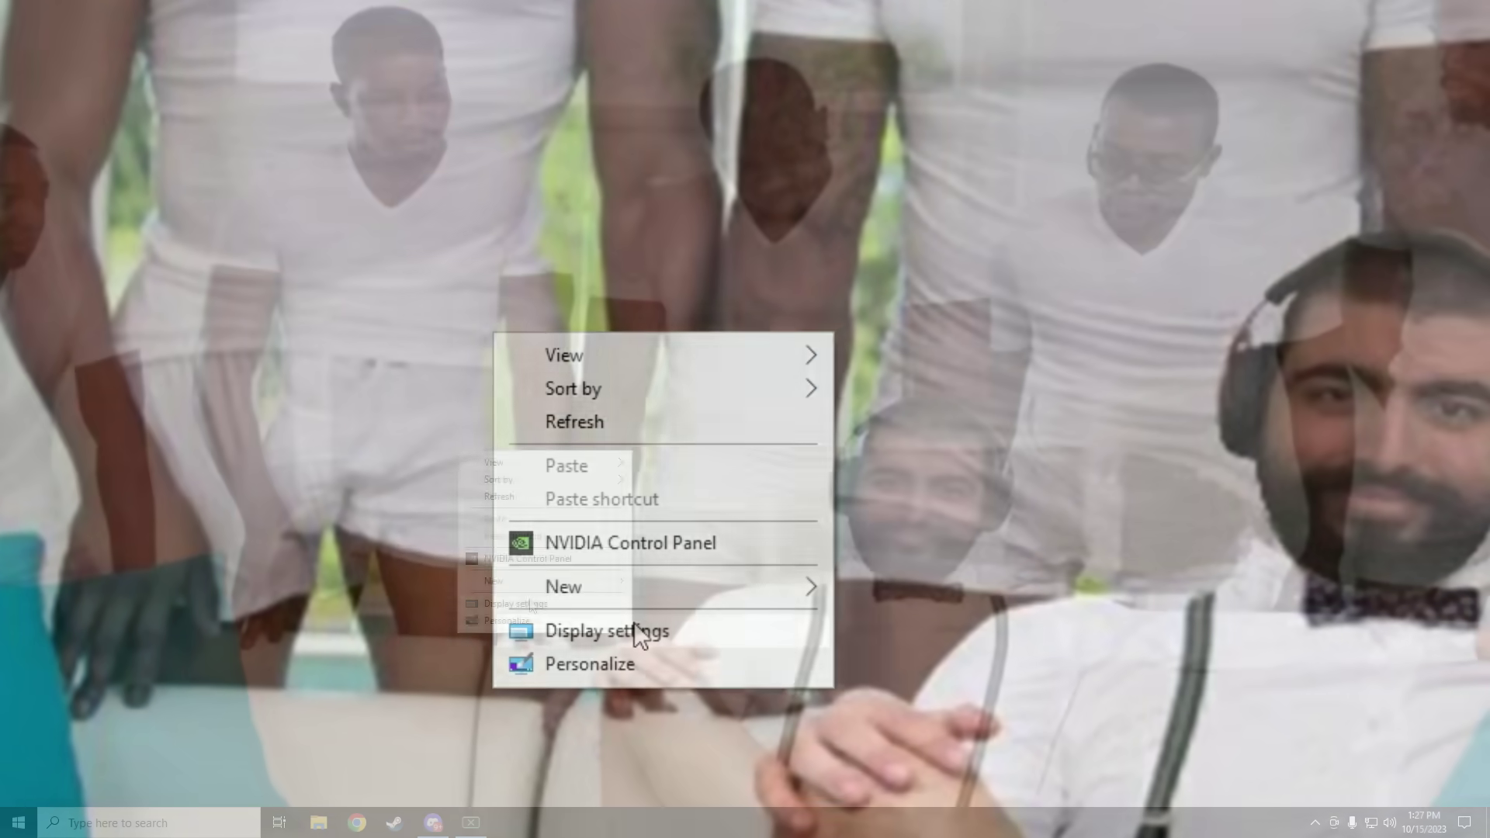
# Go from Display settings to the Graphics settings page
pyautogui.click(635, 629)
pyautogui.scroll(-5, 530, 601)
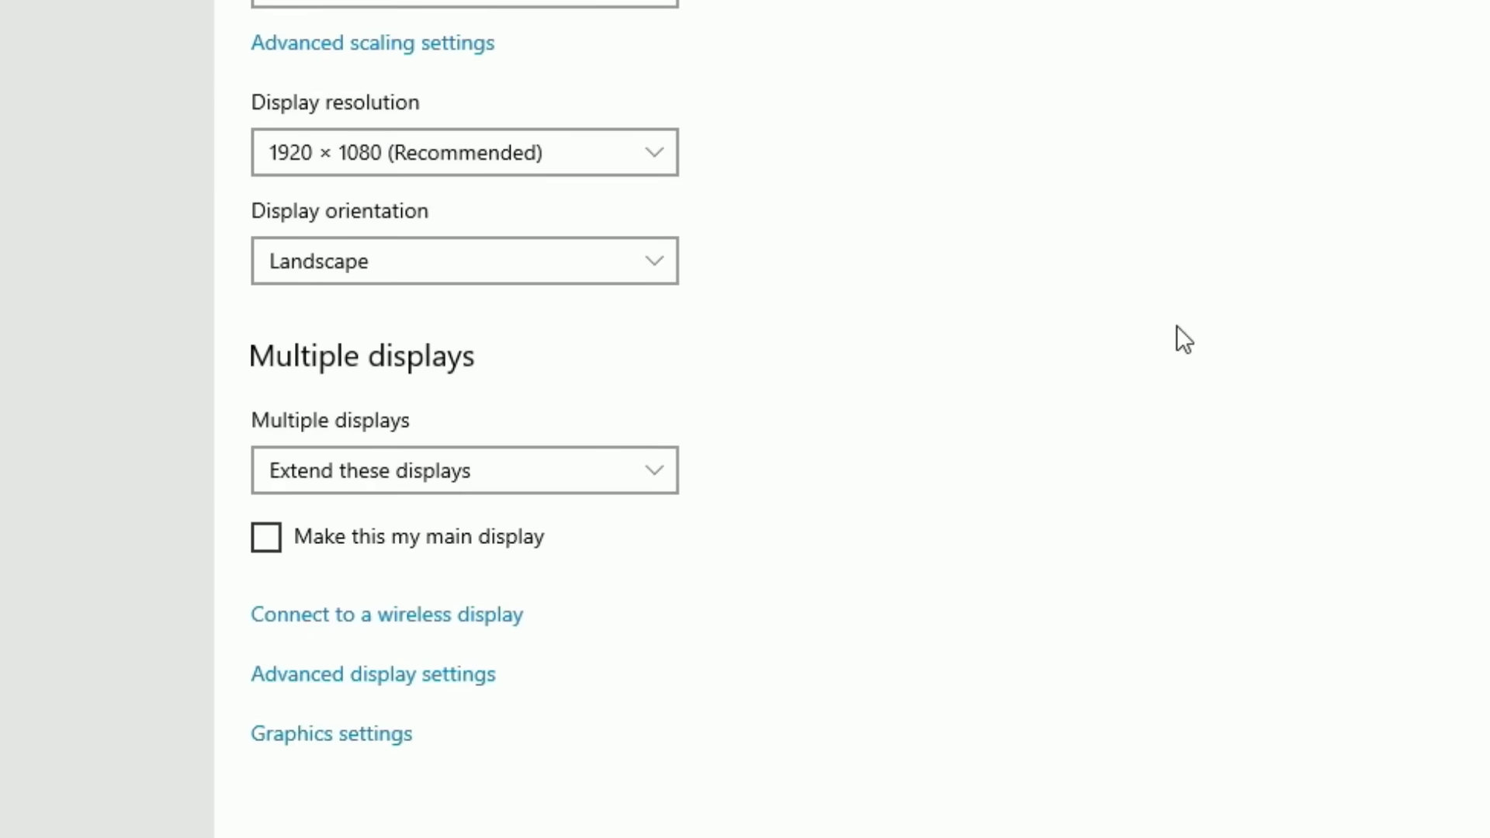
pyautogui.click(334, 733)
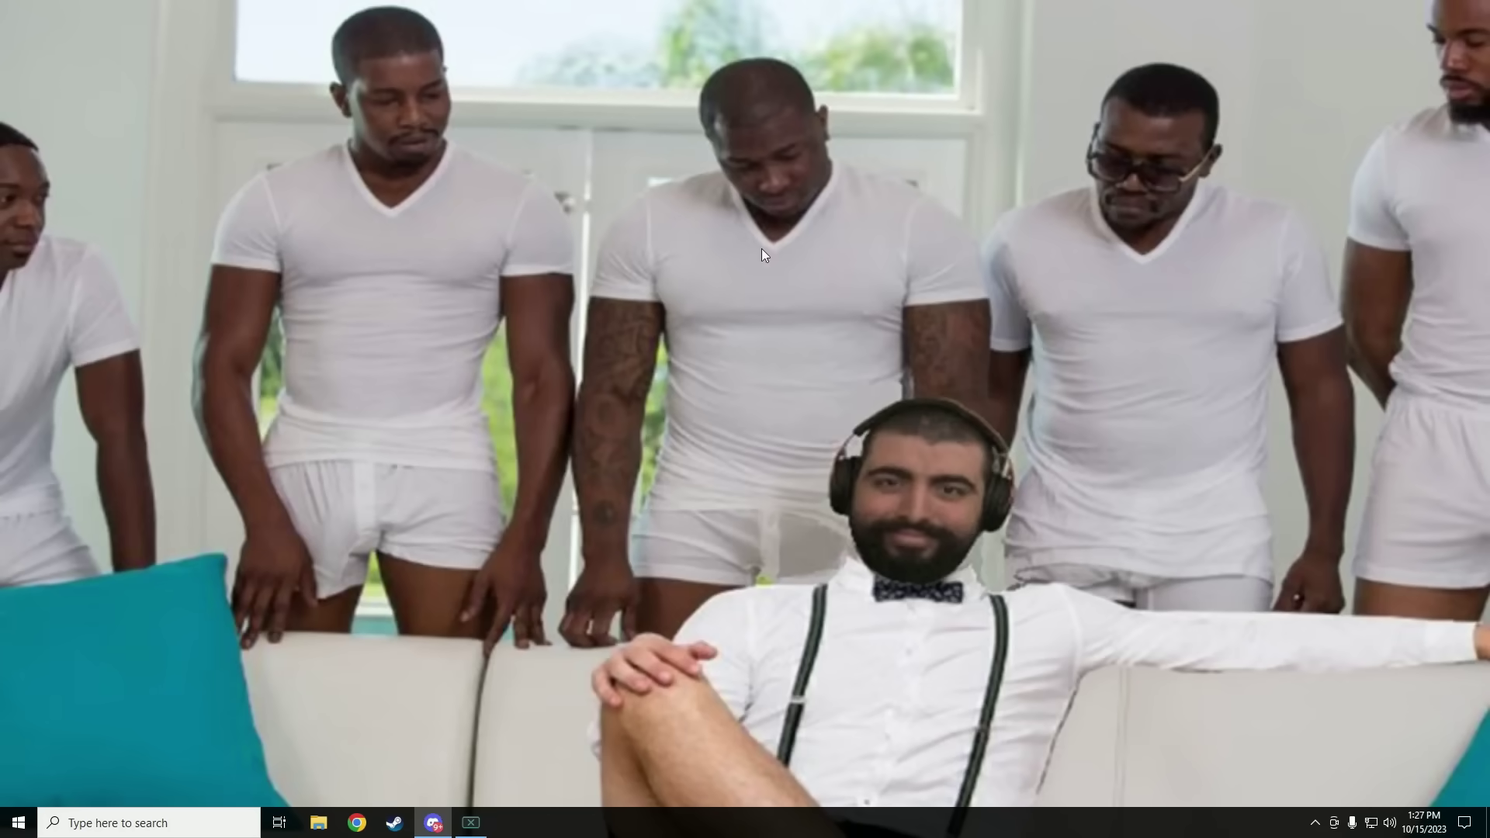
# Search 'gamemode' in Start and open the Game Mode settings page
pyautogui.press('super')
pyautogui.write('gamemode')
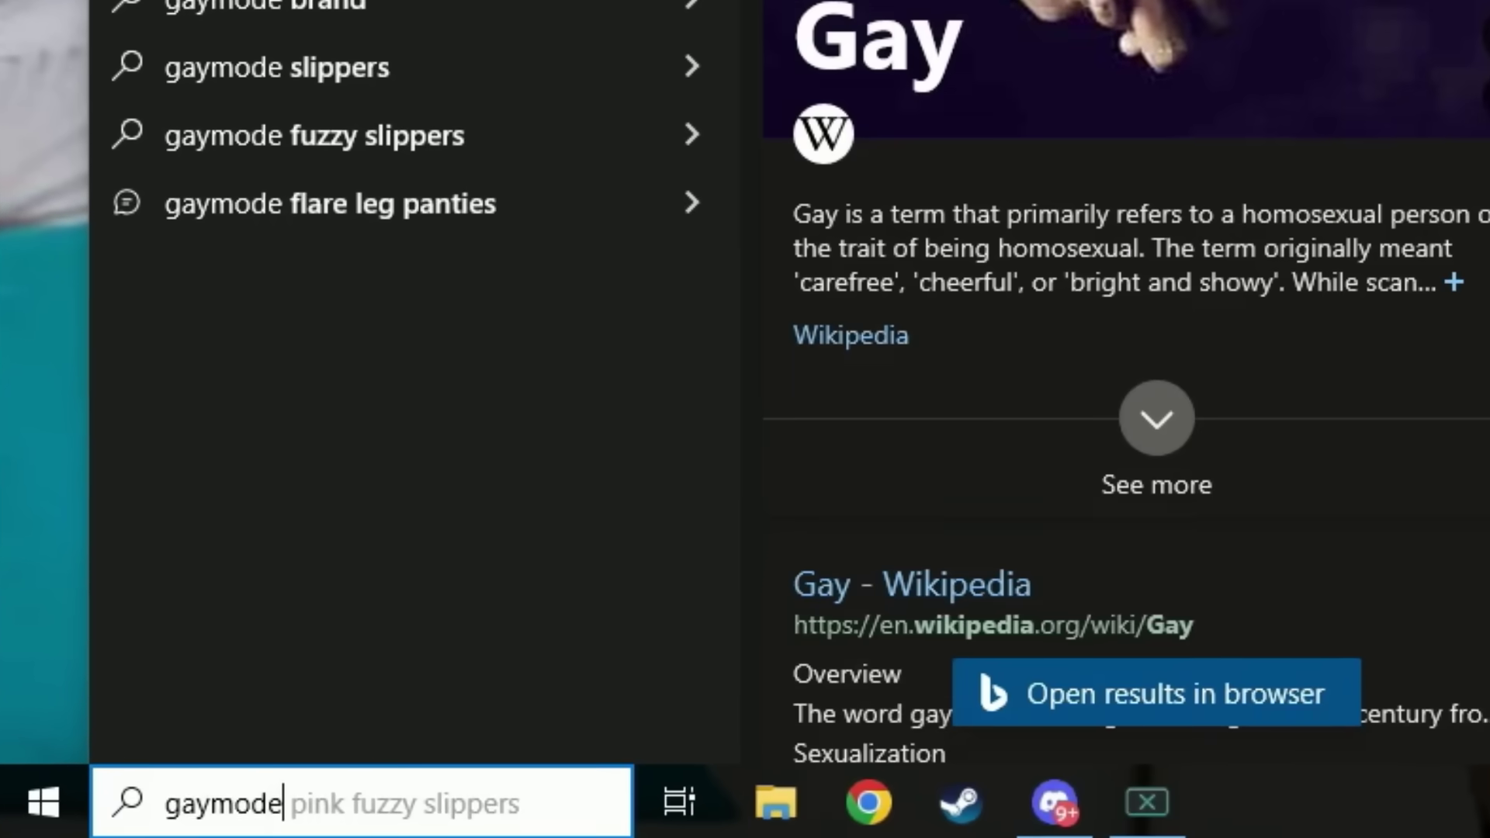
pyautogui.press('Return')
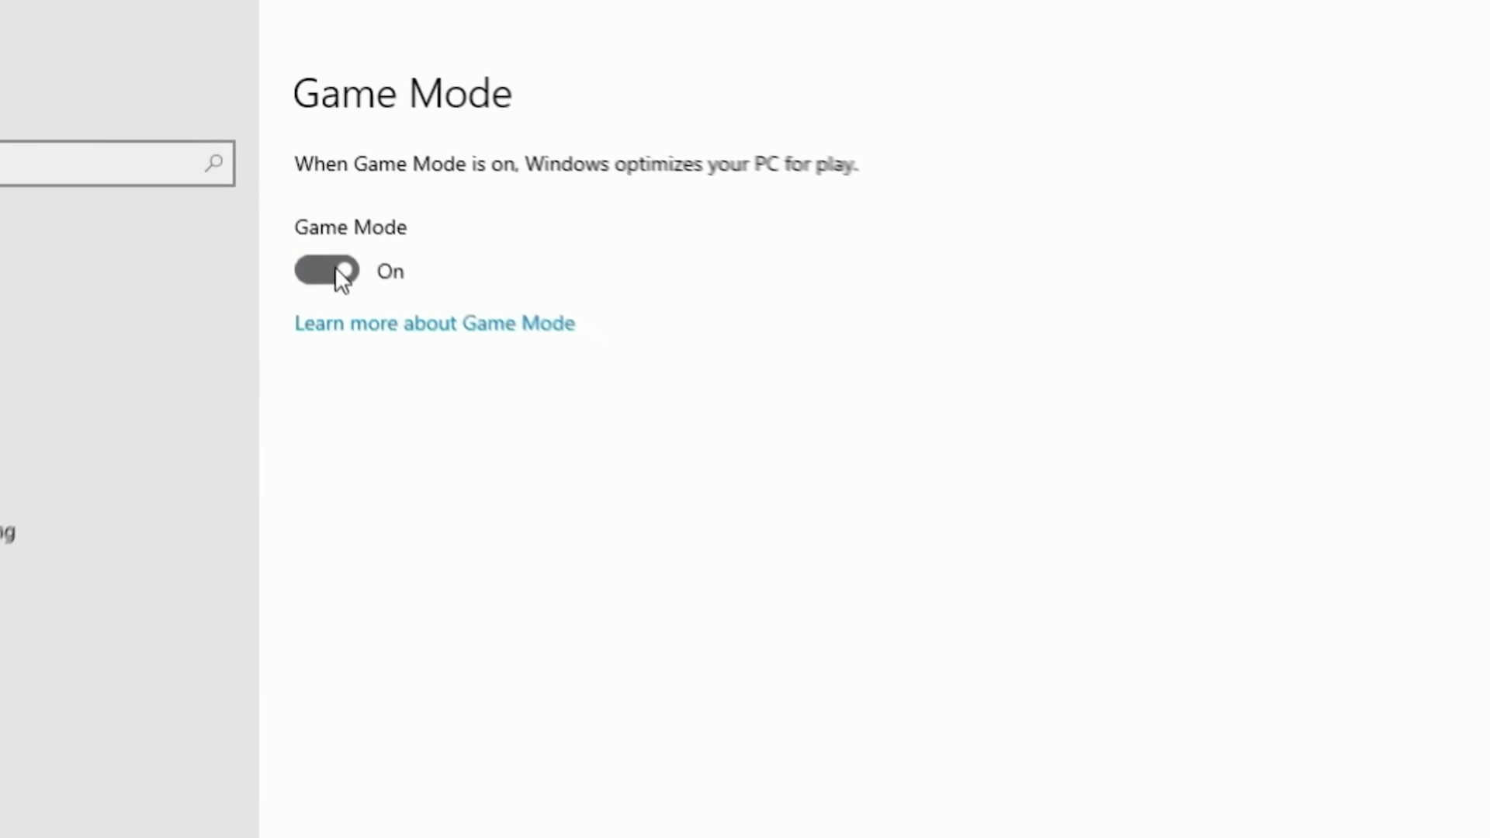